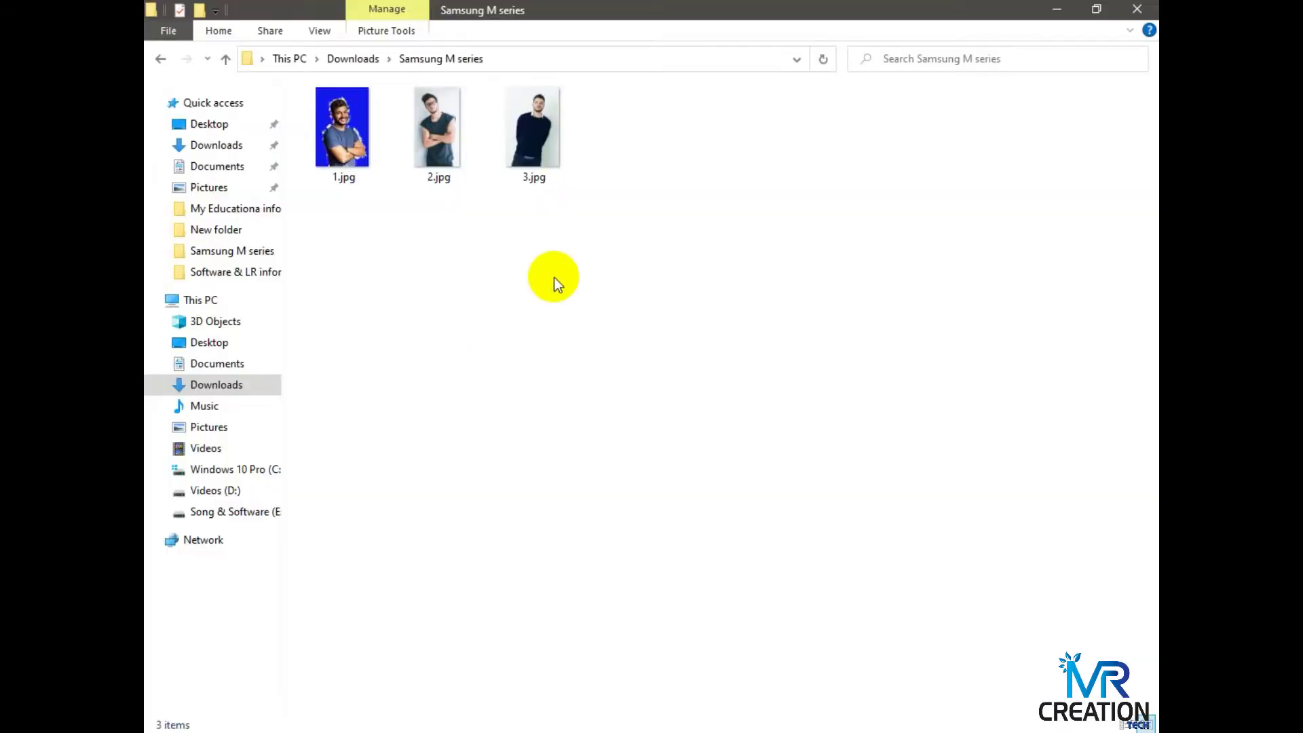
# - Open 2.jpg from the Samsung M series folder in Photoshop and maximize its image window
pyautogui.moveTo(451, 135); pyautogui.dragTo(425, 232)
pyautogui.click(447, 130)
pyautogui.moveTo(447, 130); pyautogui.dragTo(717, 730)
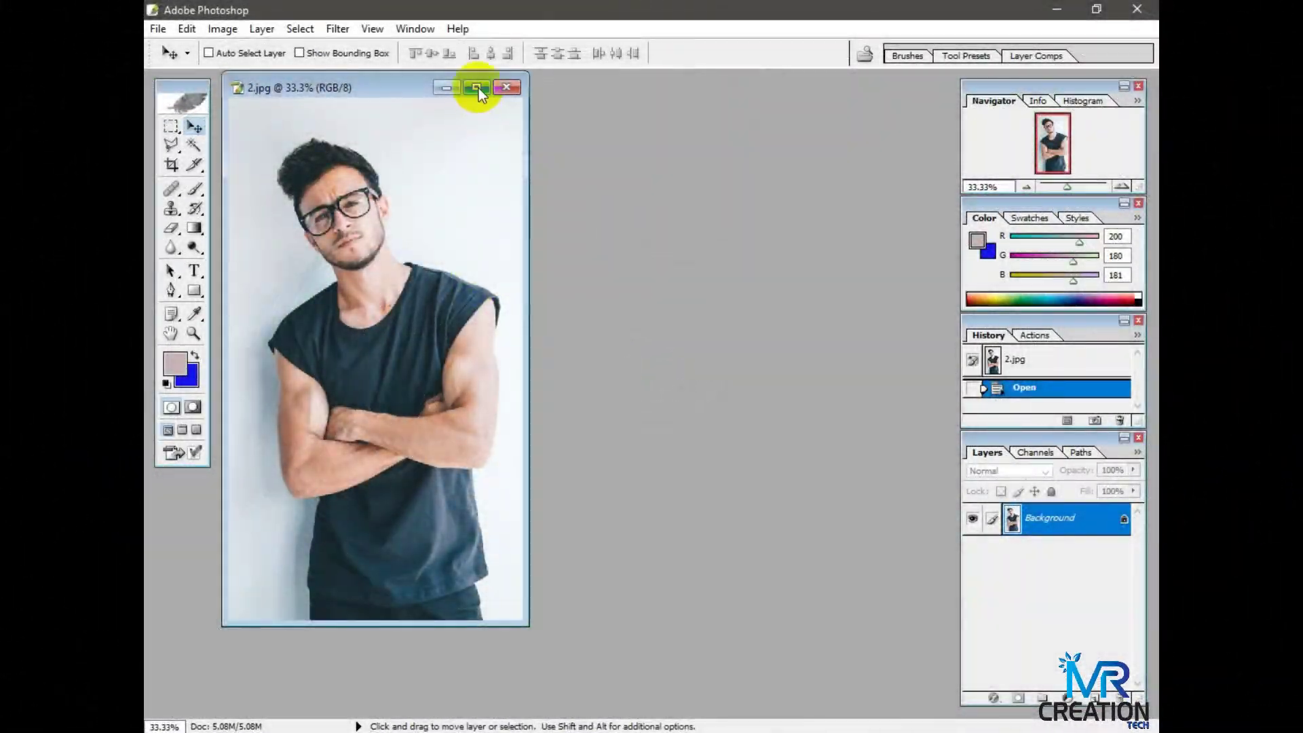
pyautogui.click(476, 87)
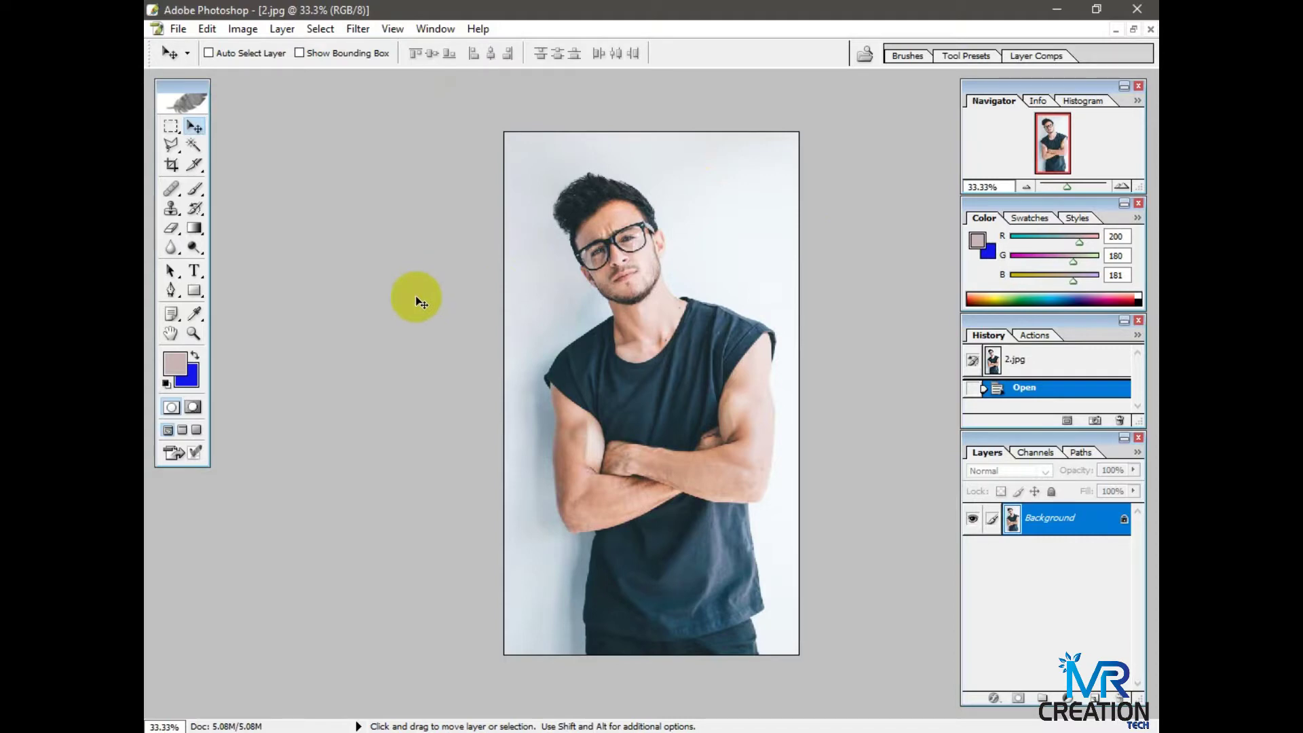
# - Frame the man's head and upper body with a 40 × 50 mm, 300 pixels/inch crop spanning the photo's full width
pyautogui.click(171, 165)
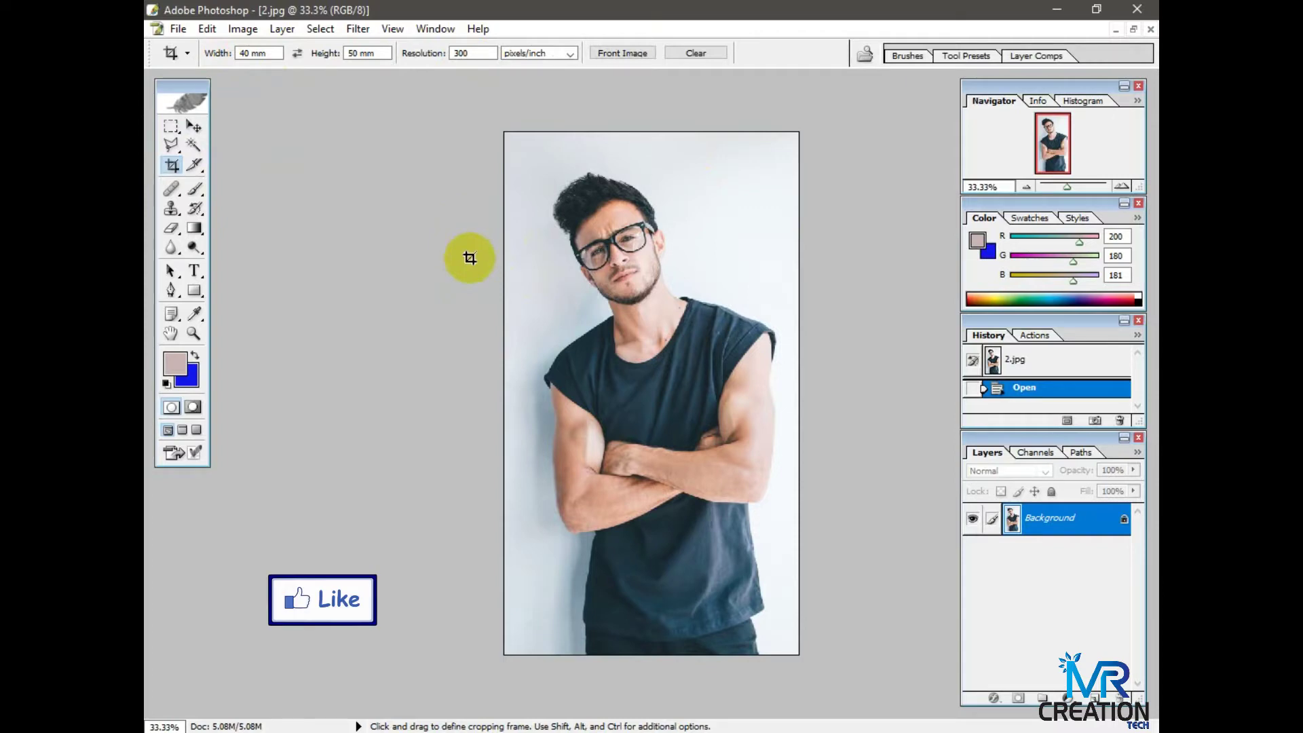
pyautogui.moveTo(519, 154)
pyautogui.mouseDown()
pyautogui.moveTo(605, 378)
pyautogui.moveTo(795, 622)
pyautogui.mouseUp()
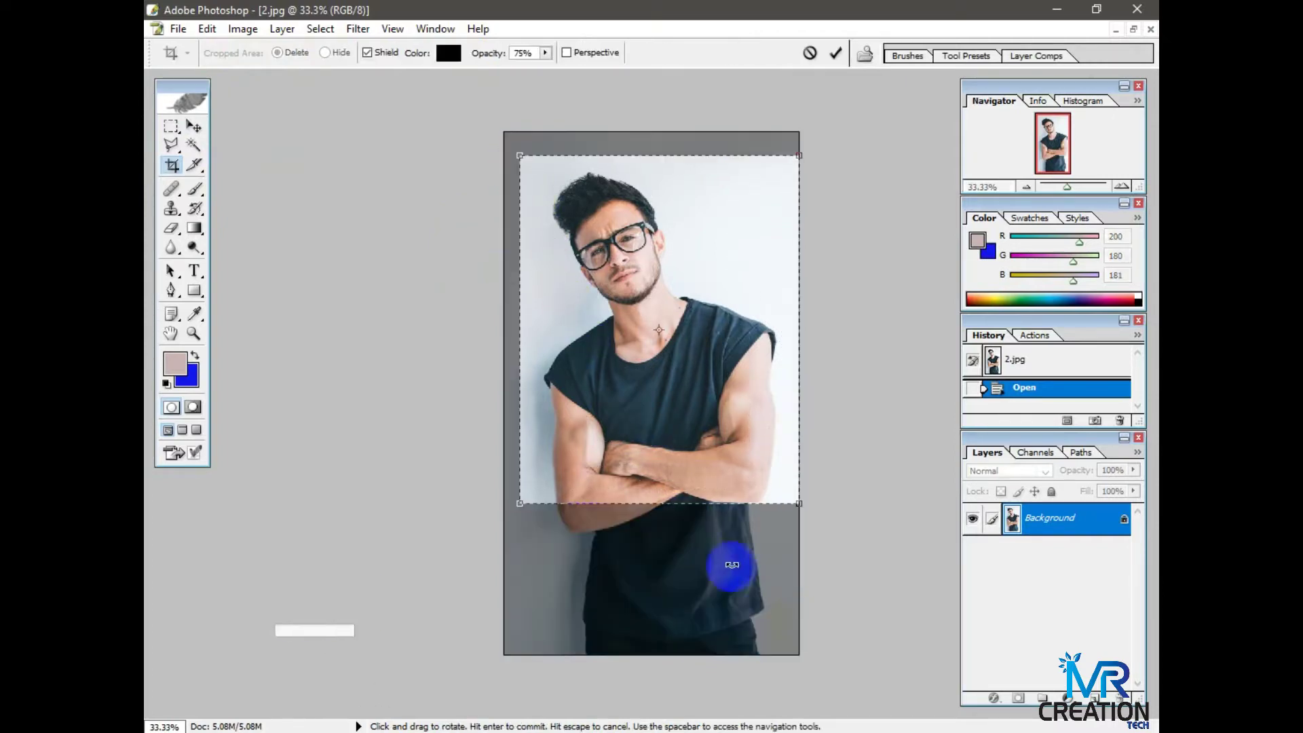
pyautogui.moveTo(518, 506); pyautogui.dragTo(491, 516)
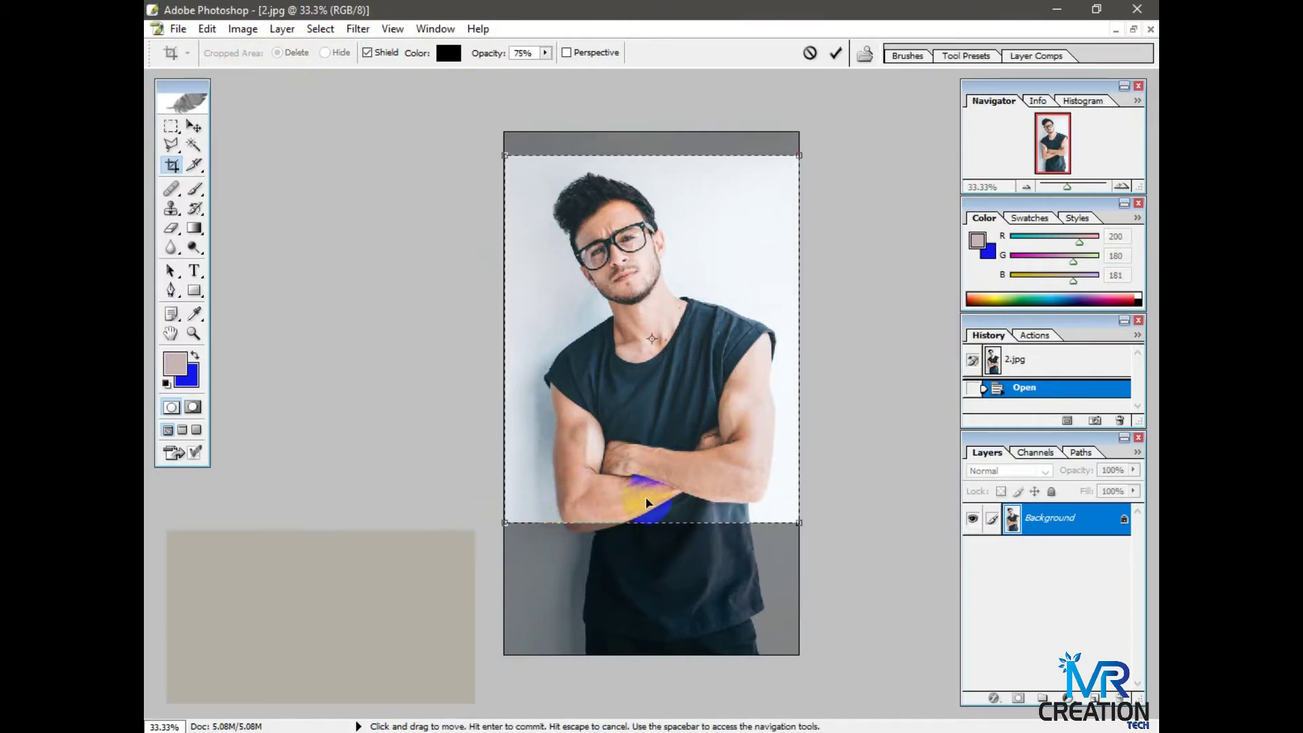
# - Nudge the crop frame down until both folded arms fit inside it, and apply the crop
pyautogui.press('Down')
pyautogui.press('Down')
pyautogui.press('Down')
pyautogui.press('Down')
pyautogui.press('Down')
pyautogui.press('Down')
pyautogui.press('Down')
pyautogui.press('Down')
pyautogui.press('Down')
pyautogui.press('Down')
pyautogui.press('Down')
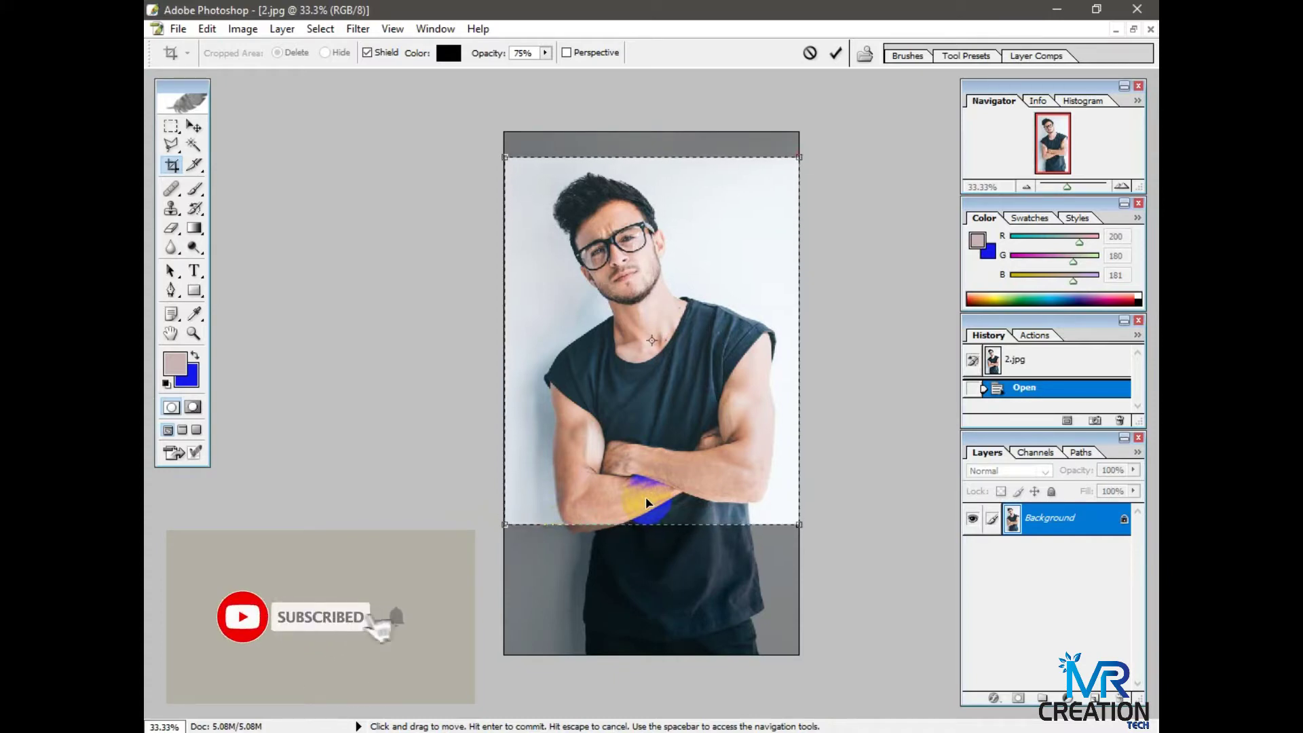
pyautogui.press('Down')
pyautogui.press('Down')
pyautogui.press('Down')
pyautogui.press('Down')
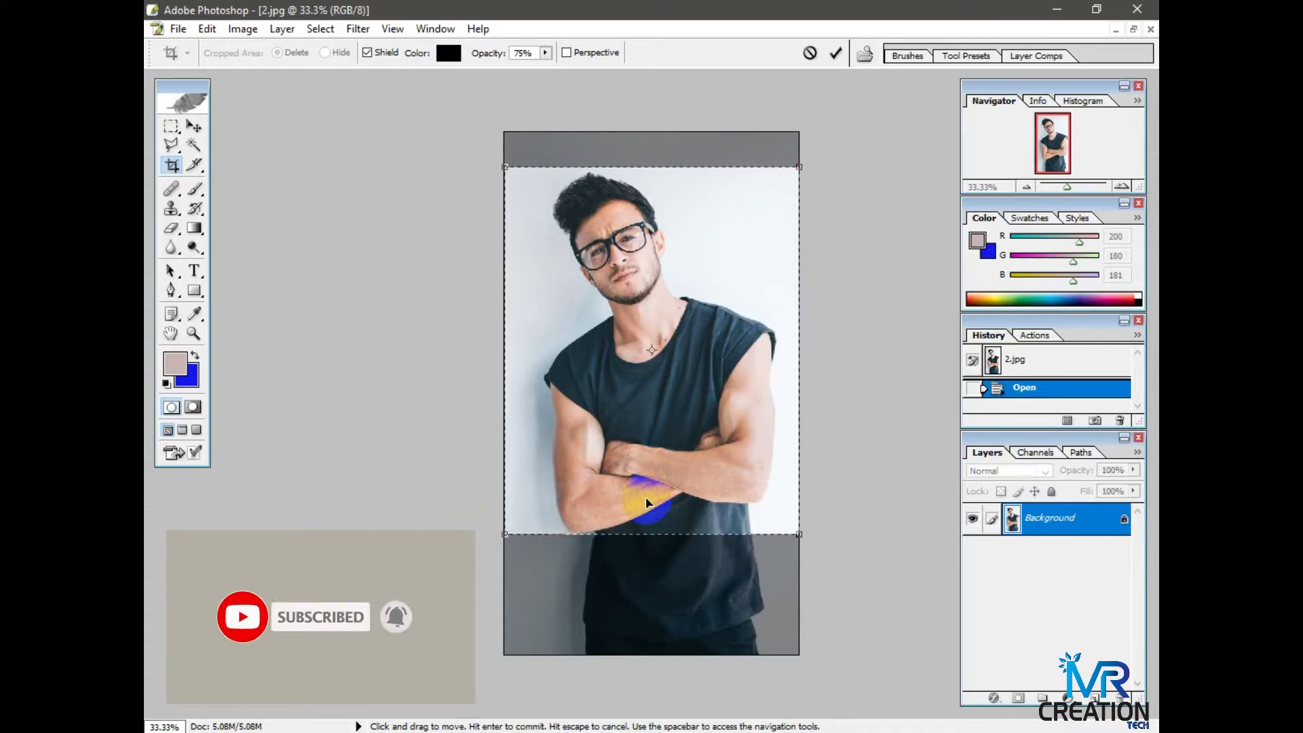
pyautogui.doubleClick(646, 503)
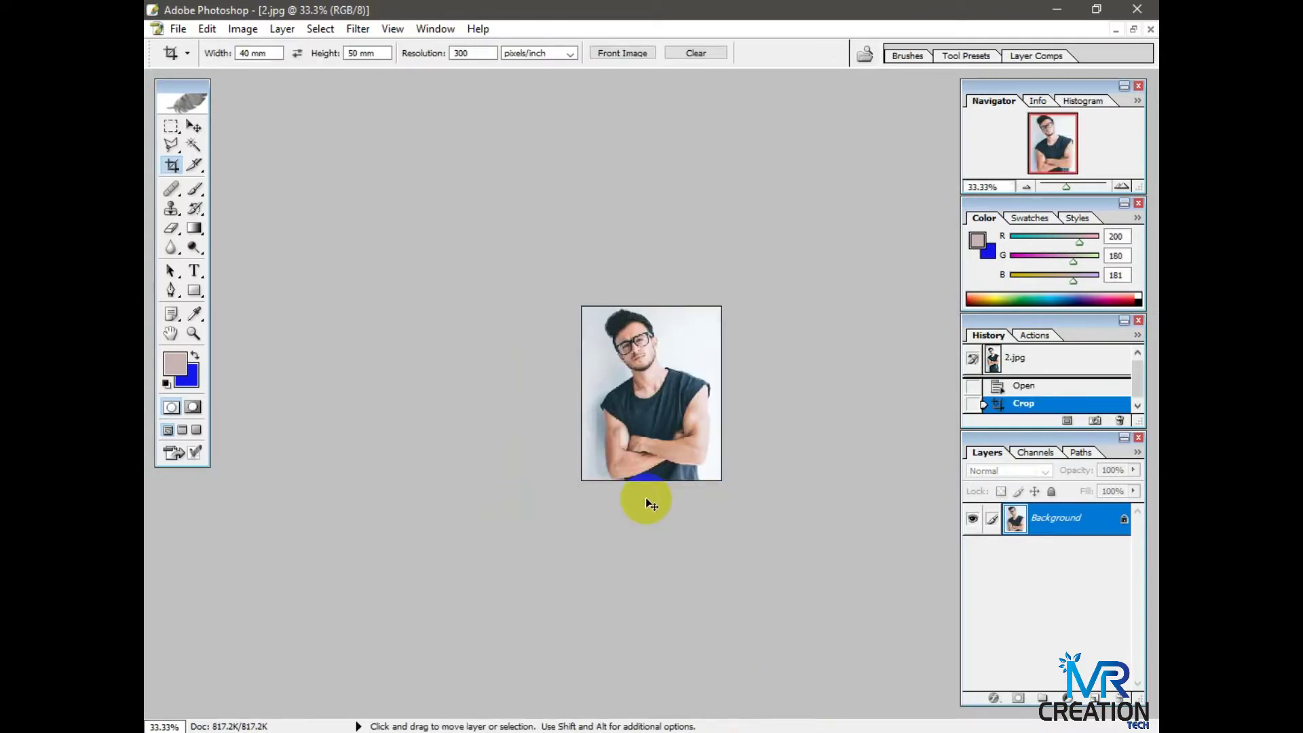
# - Save the cropped photo as a progressive JPEG at quality 8 (High) with 3 scans
pyautogui.hotkey('ctrl', 's')
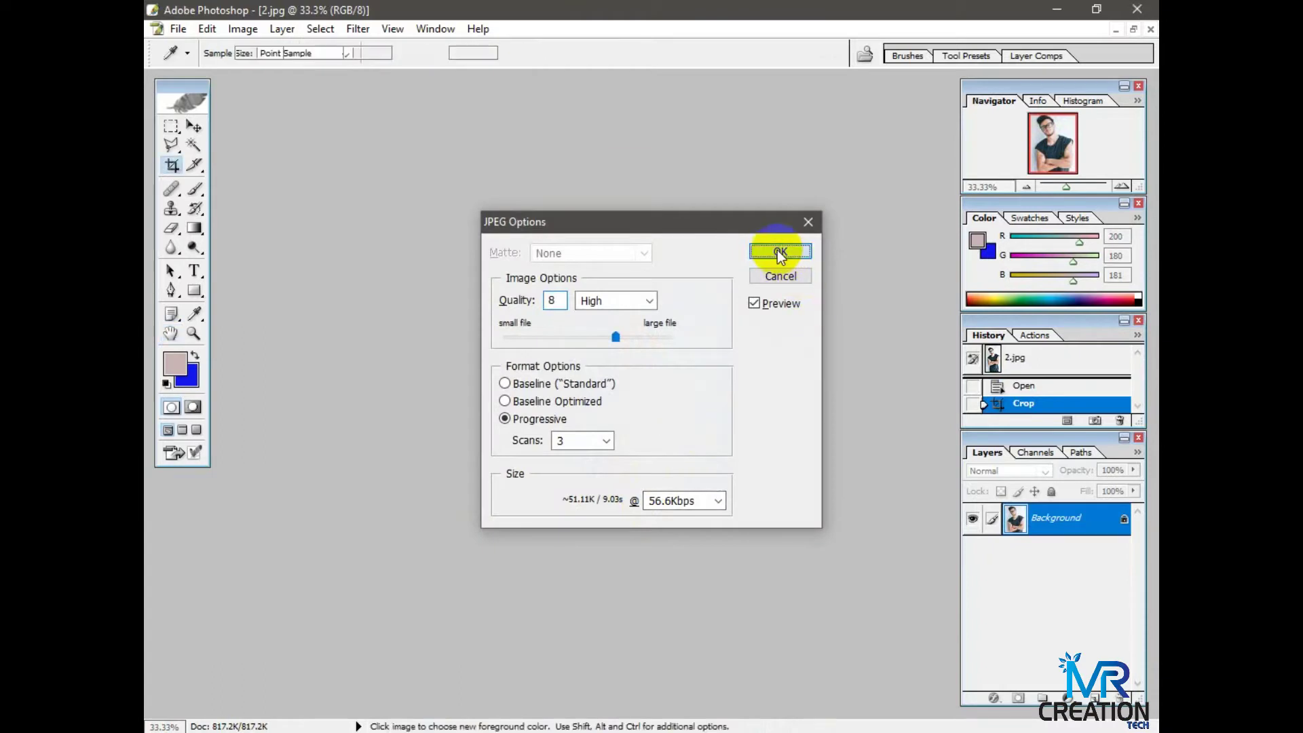
pyautogui.click(778, 250)
# - Sample the light skin tone on the man's cheek as the foreground colour, RGB 246, 231, 226
pyautogui.scroll(10, 797, 423)
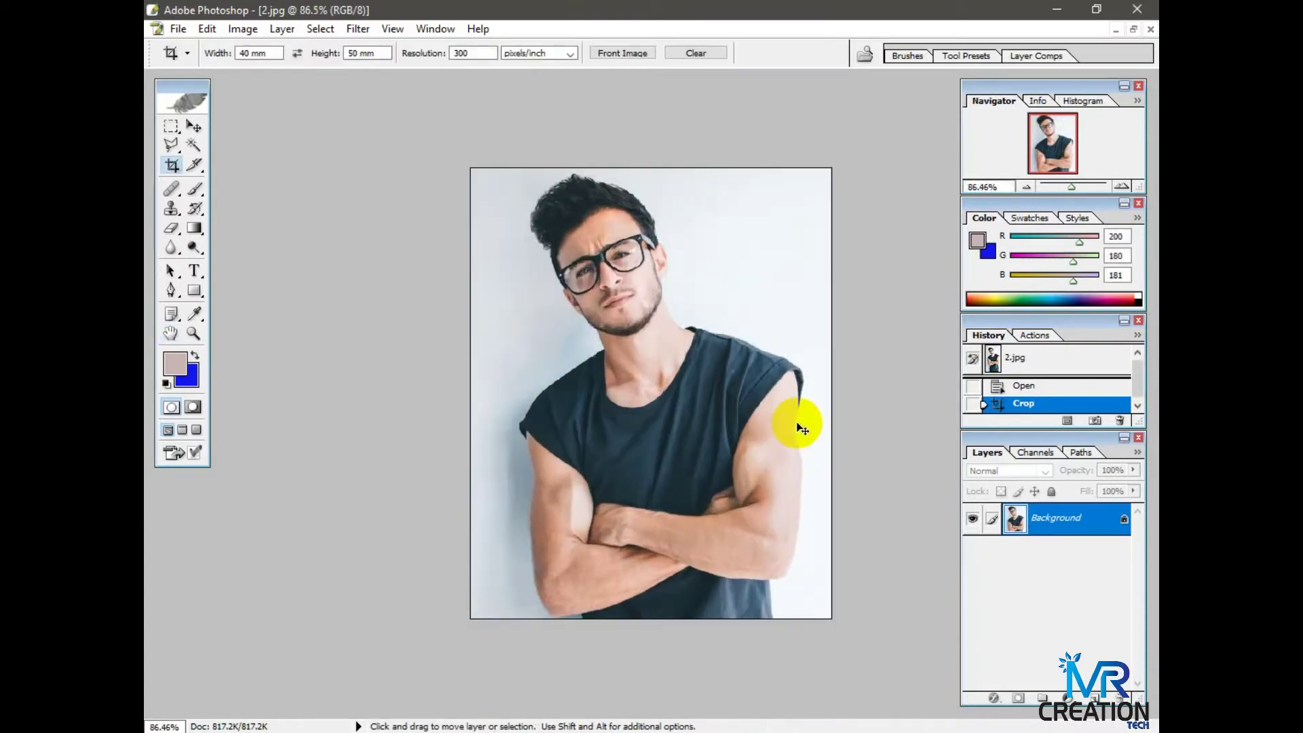
pyautogui.scroll(1, 798, 426)
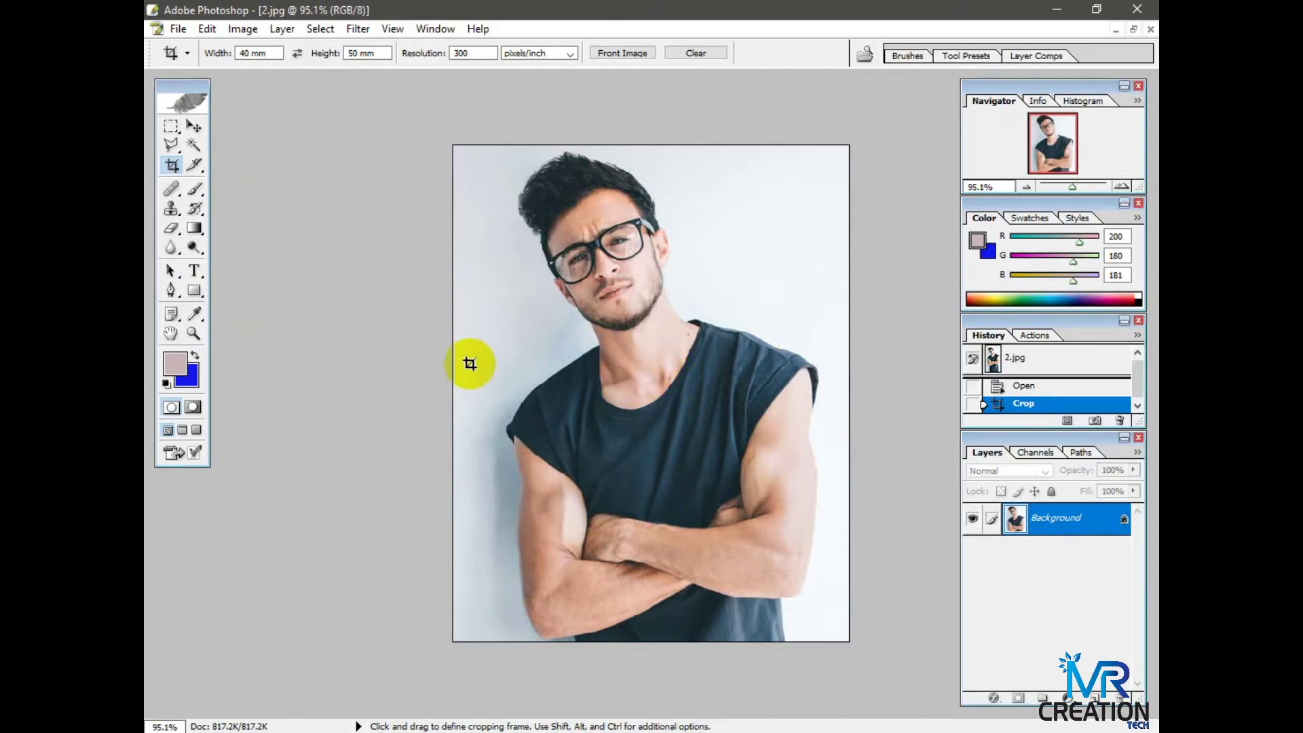
pyautogui.press('i')
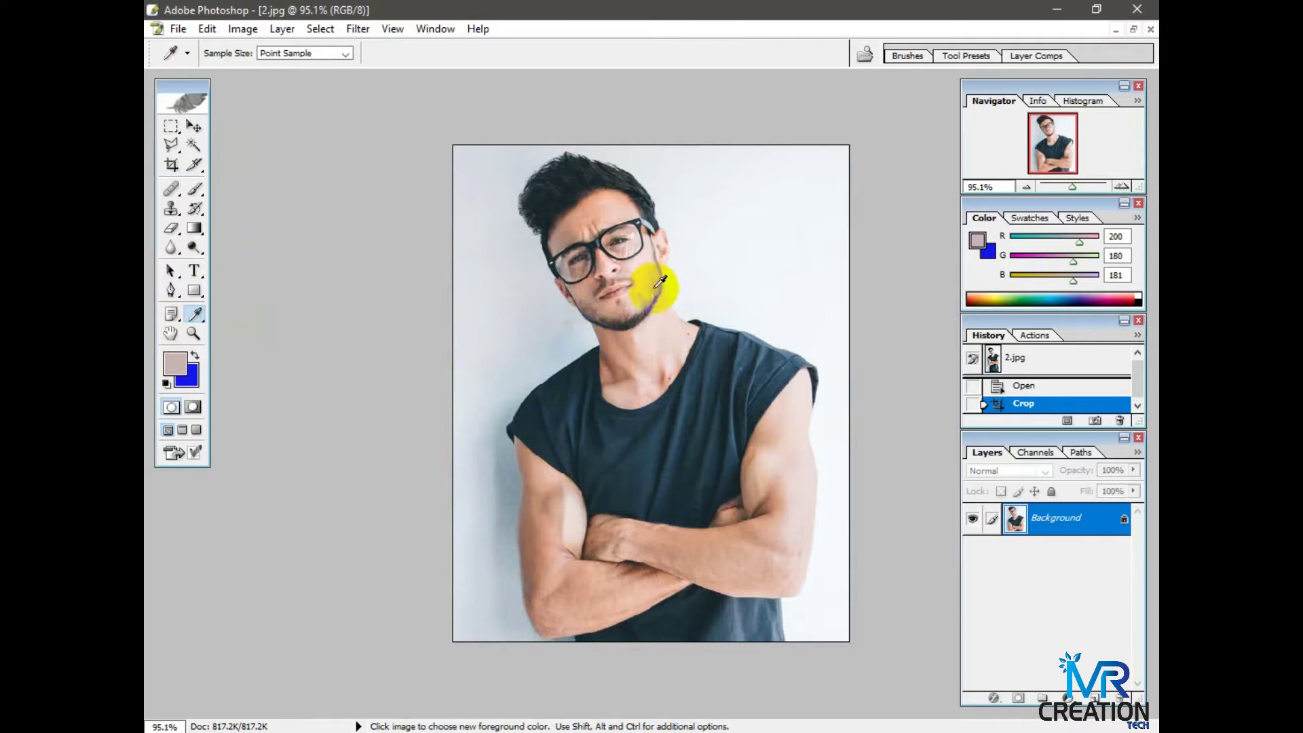
pyautogui.click(647, 268)
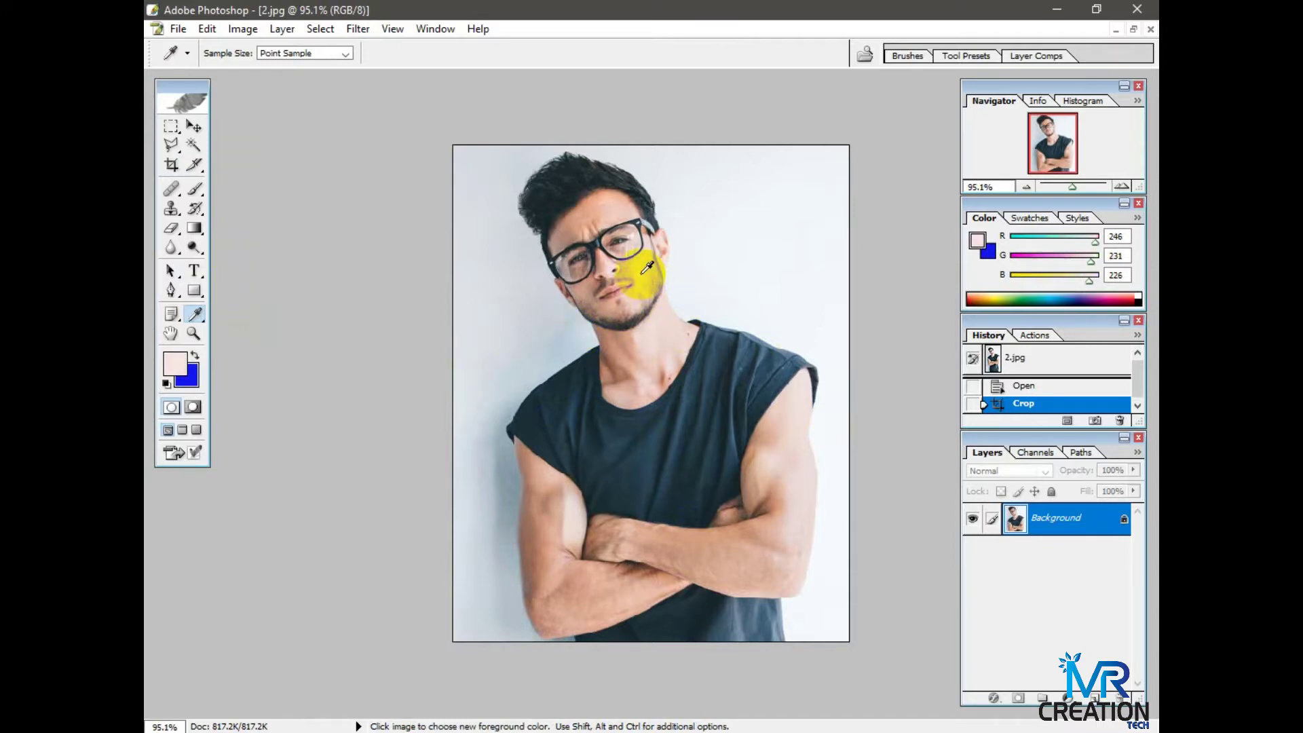
# - Lighten the skin on the neck, cheeks and forehead using a size 13 Brush at 26% opacity and 25% flow
pyautogui.click(202, 193)
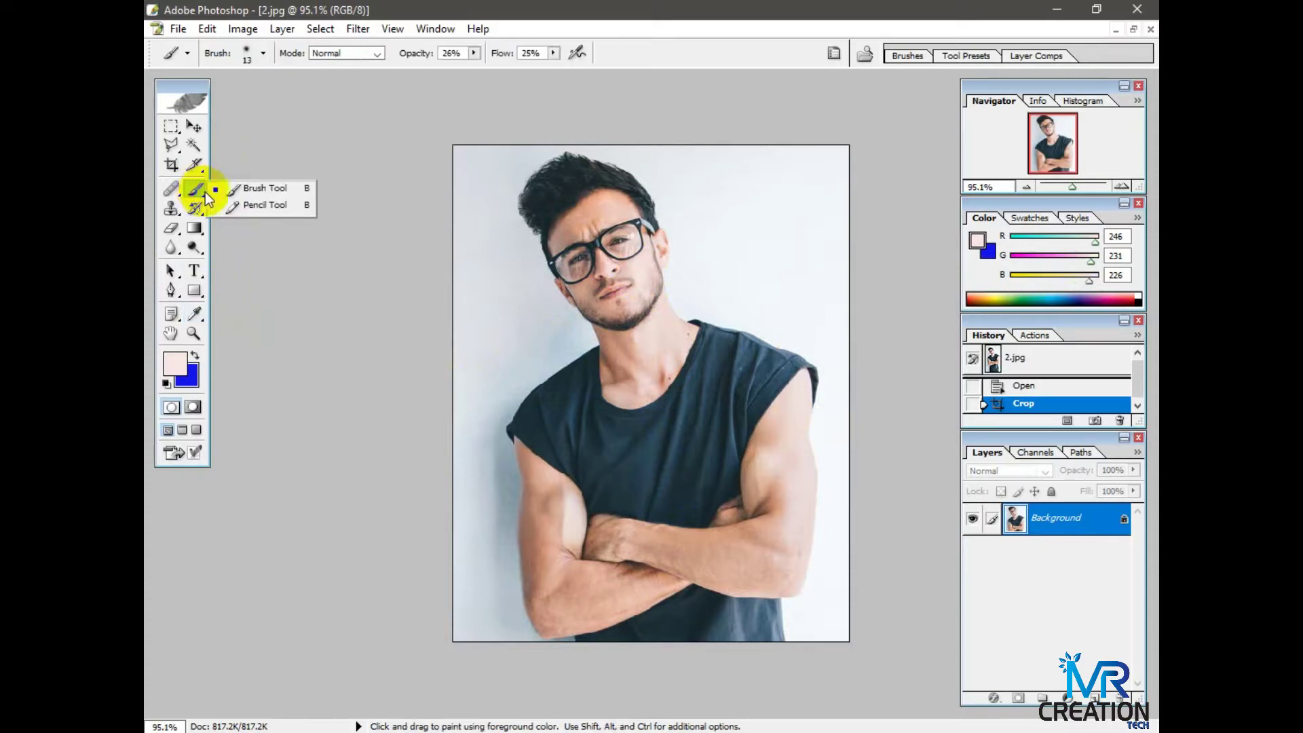
pyautogui.click(266, 190)
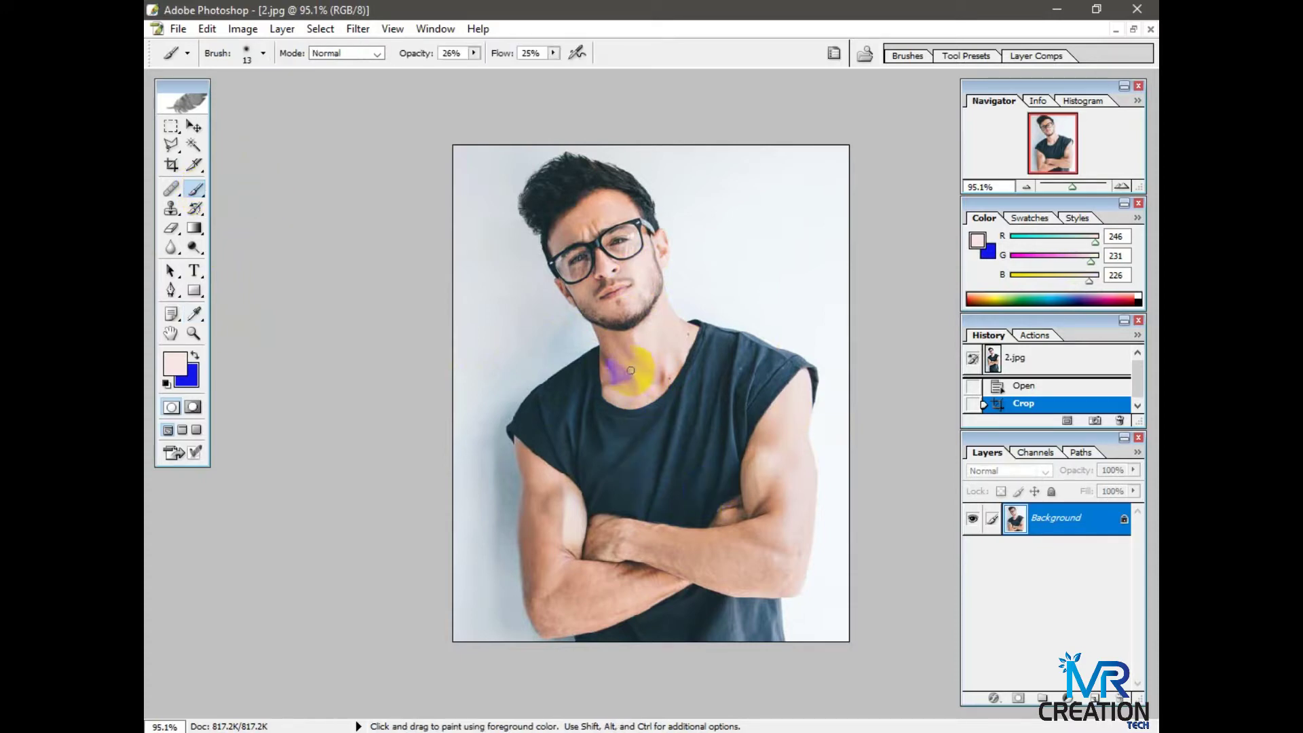
pyautogui.moveTo(617, 364)
pyautogui.mouseDown()
pyautogui.moveTo(633, 397)
pyautogui.moveTo(672, 372)
pyautogui.moveTo(641, 395)
pyautogui.moveTo(604, 389)
pyautogui.moveTo(615, 358)
pyautogui.moveTo(599, 342)
pyautogui.moveTo(651, 332)
pyautogui.moveTo(606, 337)
pyautogui.moveTo(660, 320)
pyautogui.moveTo(664, 352)
pyautogui.moveTo(682, 336)
pyautogui.moveTo(659, 386)
pyautogui.moveTo(678, 355)
pyautogui.moveTo(671, 309)
pyautogui.moveTo(680, 346)
pyautogui.moveTo(689, 338)
pyautogui.moveTo(659, 379)
pyautogui.moveTo(641, 381)
pyautogui.moveTo(618, 355)
pyautogui.moveTo(610, 307)
pyautogui.moveTo(622, 357)
pyautogui.moveTo(611, 307)
pyautogui.moveTo(645, 279)
pyautogui.mouseUp()
pyautogui.moveTo(591, 319); pyautogui.dragTo(578, 299)
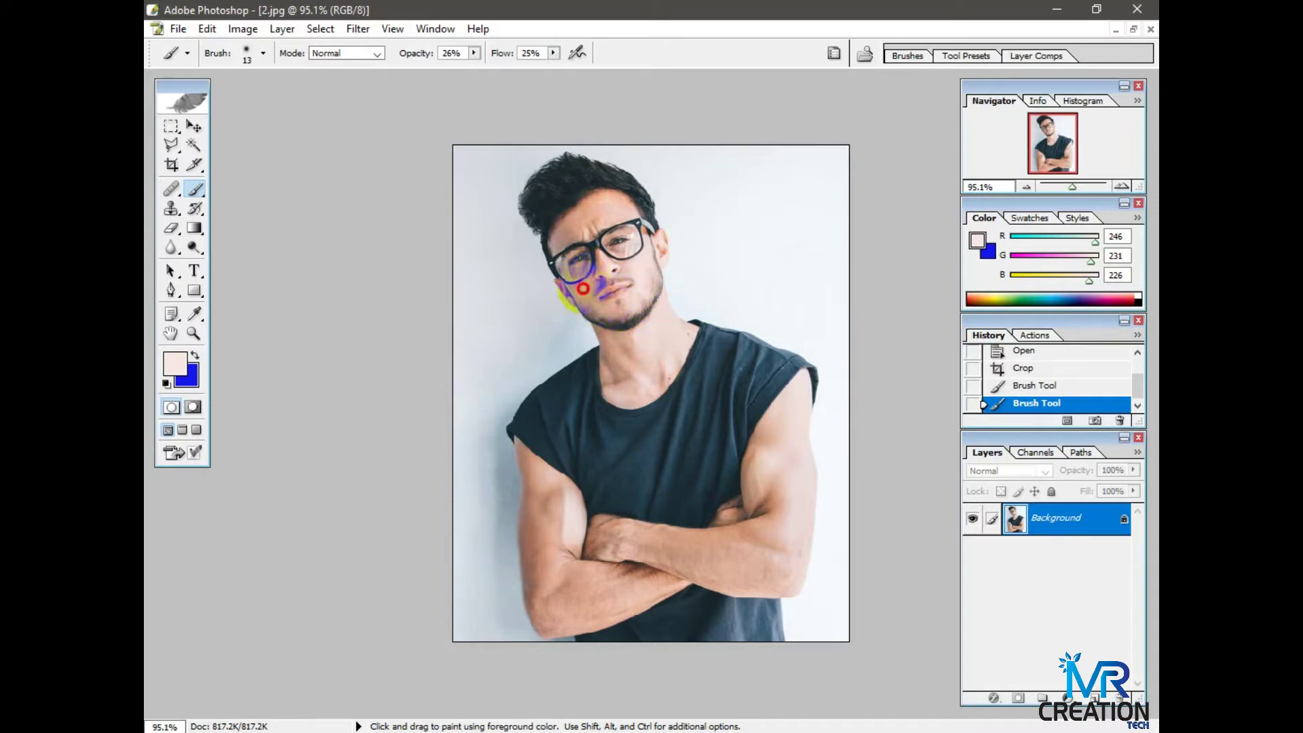
pyautogui.moveTo(568, 297); pyautogui.dragTo(571, 296)
pyautogui.moveTo(648, 262)
pyautogui.mouseDown()
pyautogui.moveTo(587, 284)
pyautogui.moveTo(657, 260)
pyautogui.moveTo(638, 265)
pyautogui.moveTo(643, 228)
pyautogui.moveTo(655, 265)
pyautogui.moveTo(653, 288)
pyautogui.moveTo(643, 263)
pyautogui.moveTo(644, 303)
pyautogui.moveTo(607, 310)
pyautogui.moveTo(578, 297)
pyautogui.moveTo(625, 272)
pyautogui.moveTo(573, 291)
pyautogui.moveTo(566, 278)
pyautogui.moveTo(571, 297)
pyautogui.moveTo(621, 314)
pyautogui.moveTo(655, 292)
pyautogui.moveTo(630, 309)
pyautogui.moveTo(651, 266)
pyautogui.moveTo(601, 374)
pyautogui.moveTo(591, 204)
pyautogui.moveTo(559, 215)
pyautogui.moveTo(583, 204)
pyautogui.mouseUp()
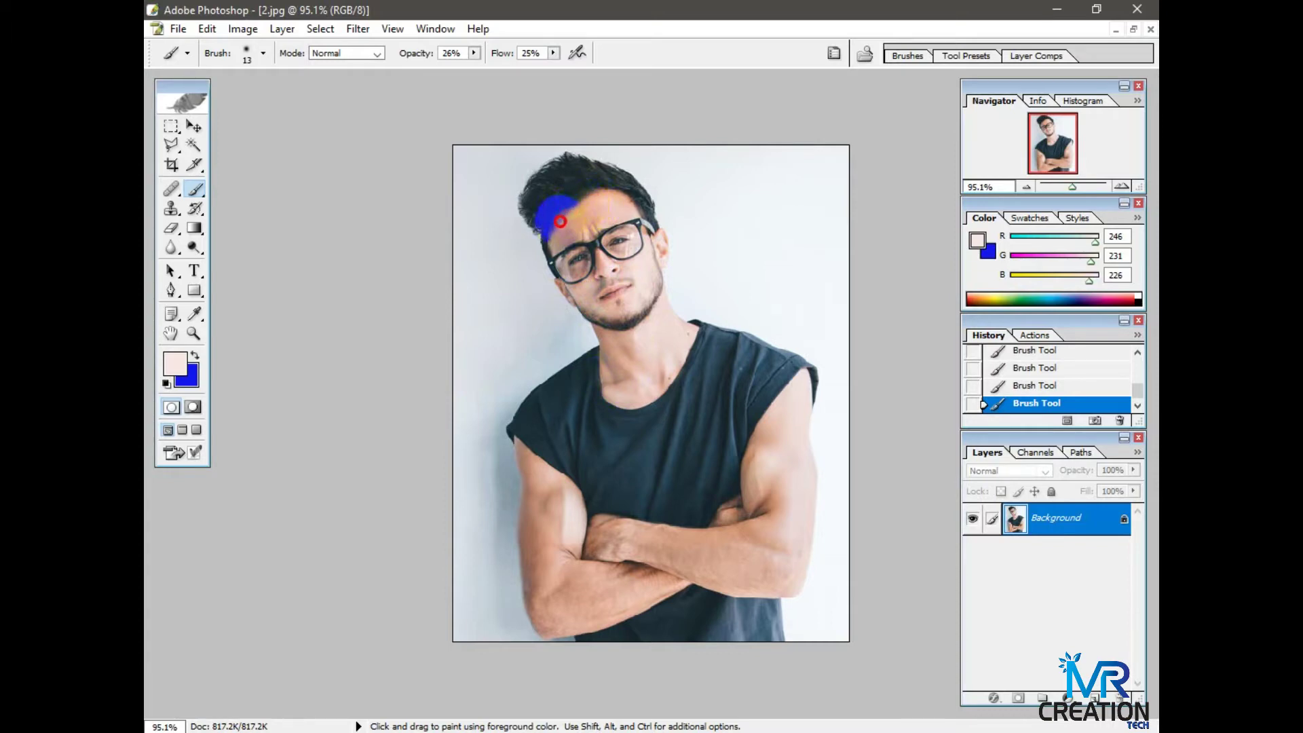
pyautogui.moveTo(548, 238); pyautogui.dragTo(584, 233)
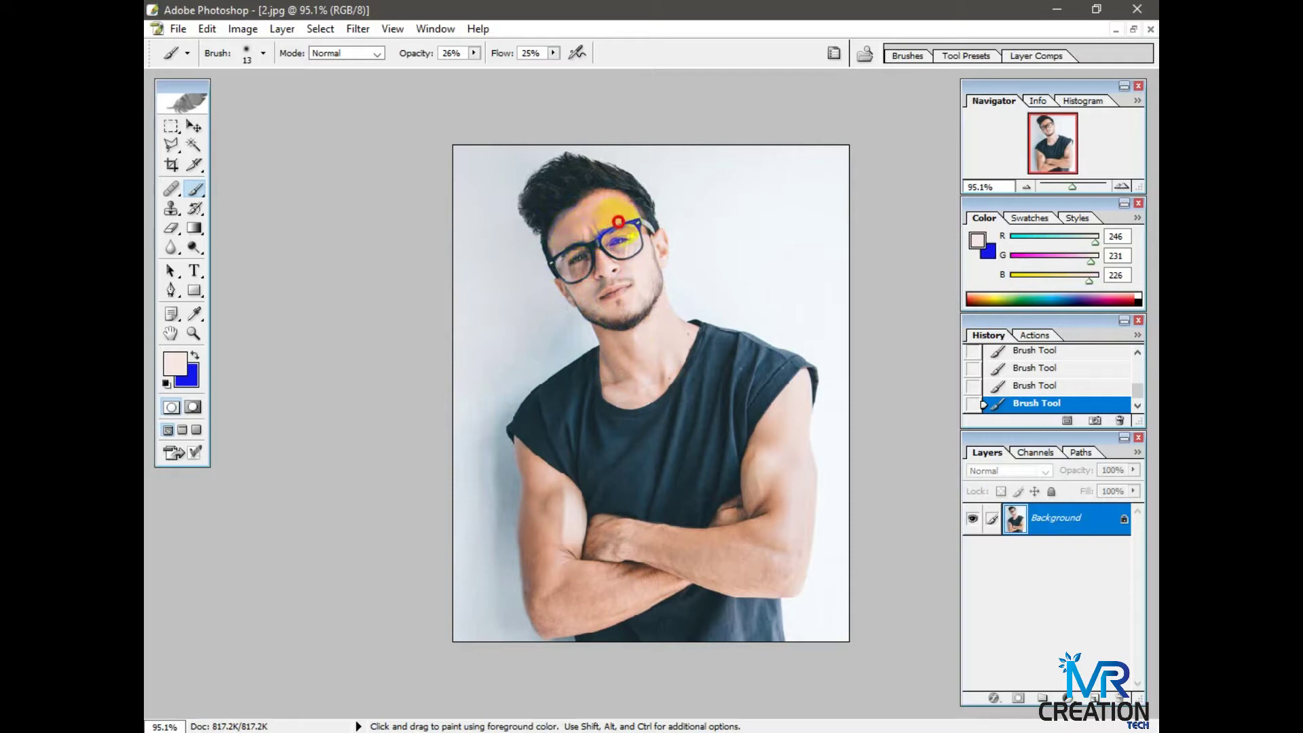
pyautogui.moveTo(631, 214)
pyautogui.mouseDown()
pyautogui.moveTo(600, 195)
pyautogui.moveTo(623, 200)
pyautogui.moveTo(564, 218)
pyautogui.moveTo(555, 239)
pyautogui.mouseUp()
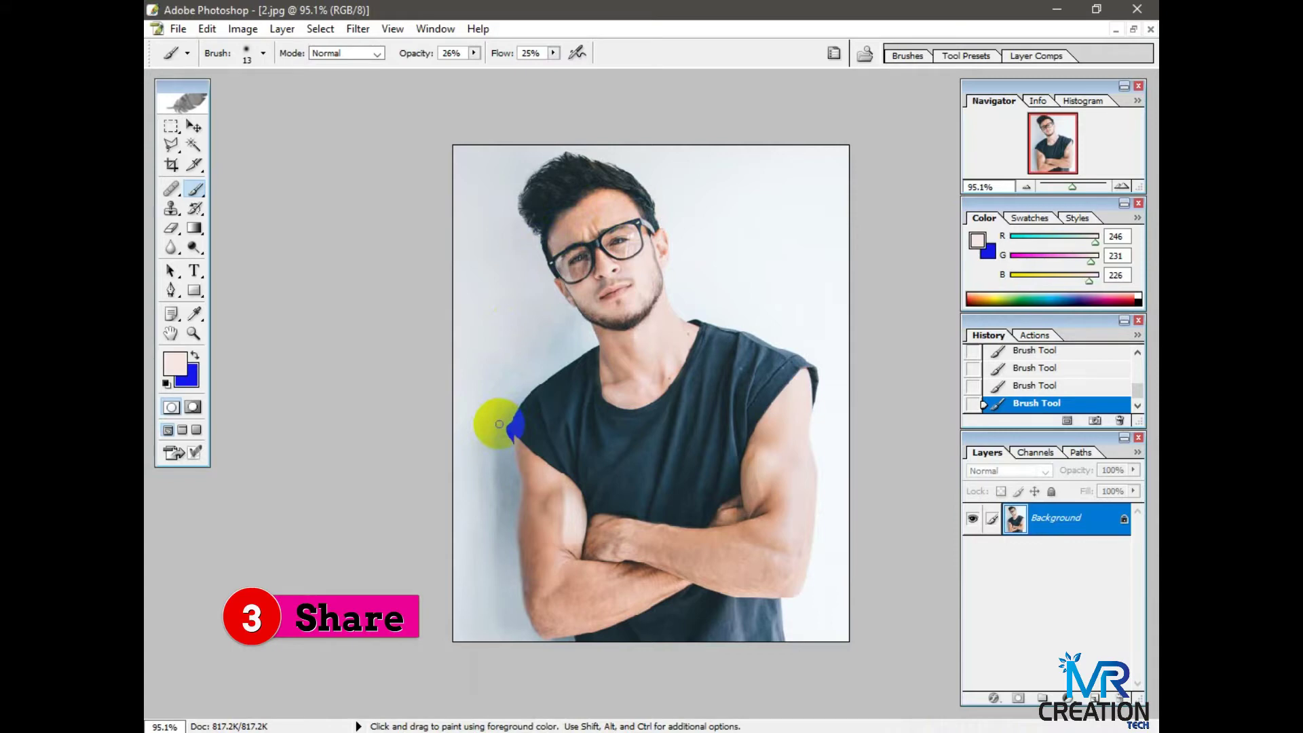
# - Darken the photo's midtones with an RGB Curves adjustment mapping input 128 to output 94
pyautogui.press('ctrl')
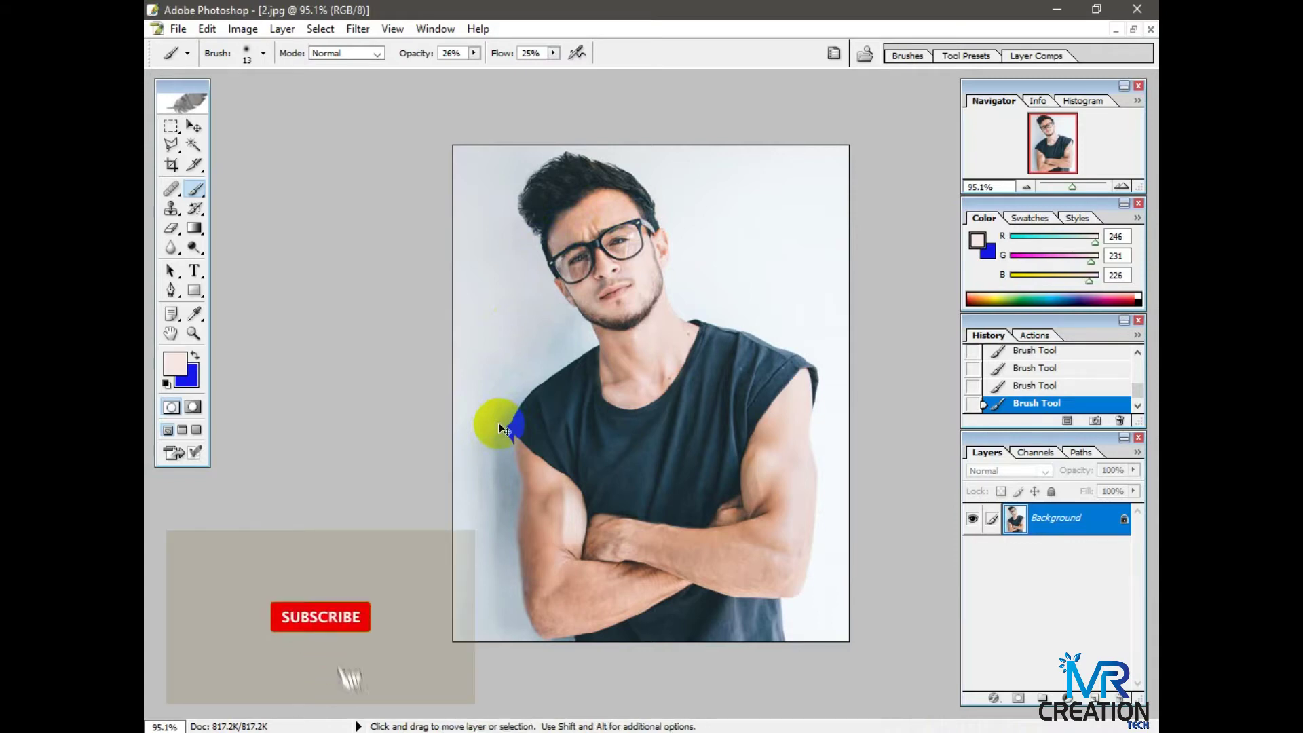
pyautogui.hotkey('ctrl', 'm')
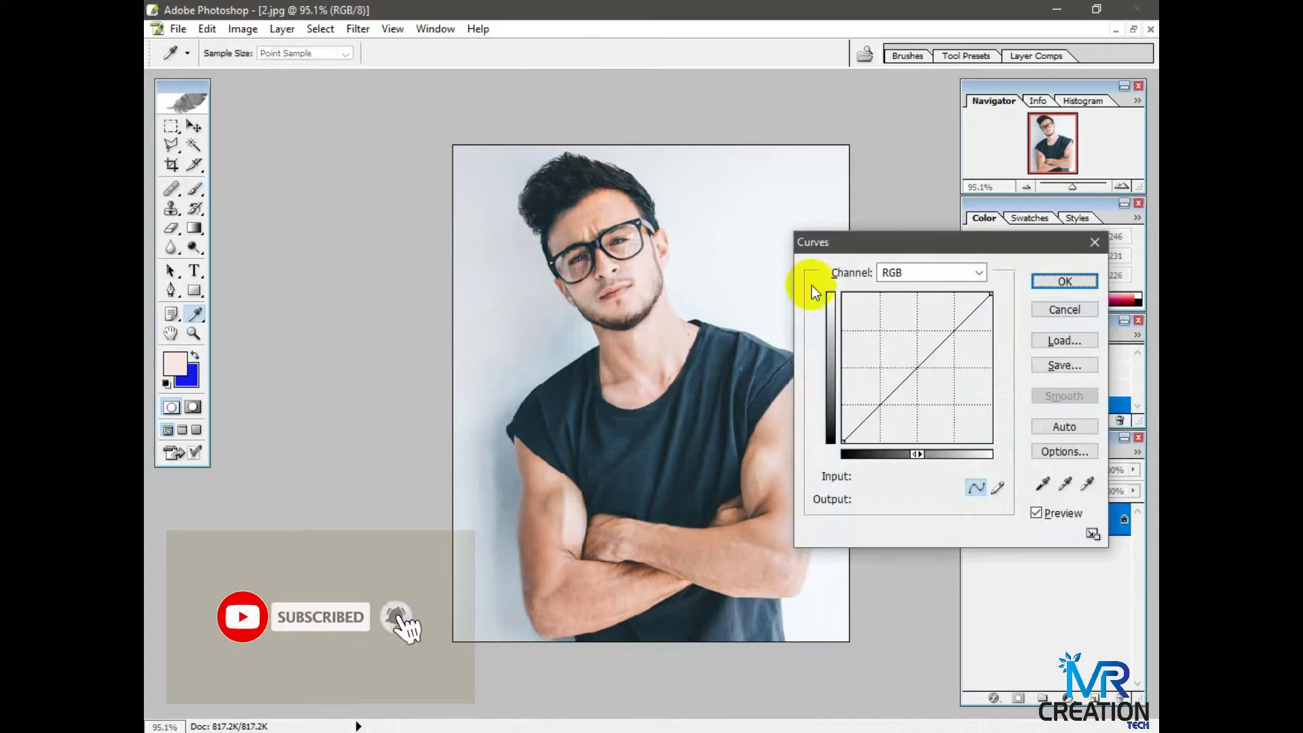
pyautogui.moveTo(914, 242); pyautogui.dragTo(963, 192)
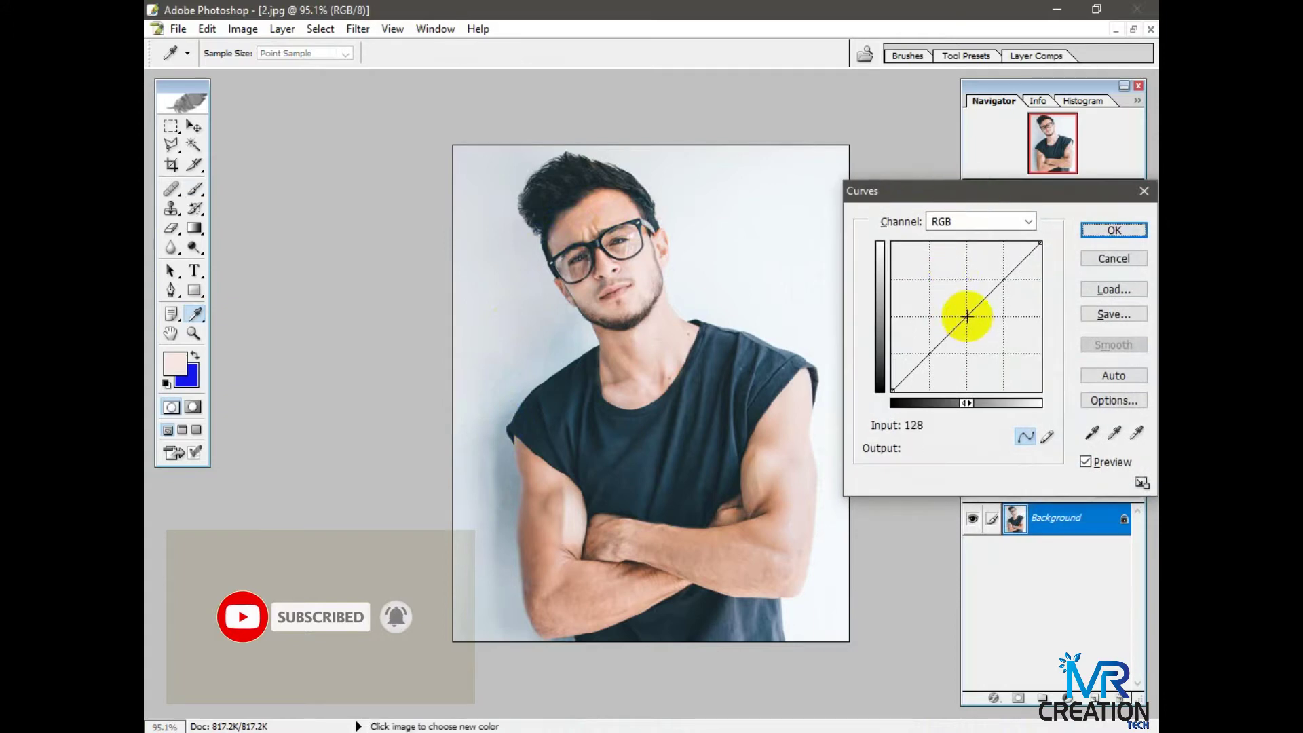
pyautogui.moveTo(971, 315); pyautogui.dragTo(988, 360)
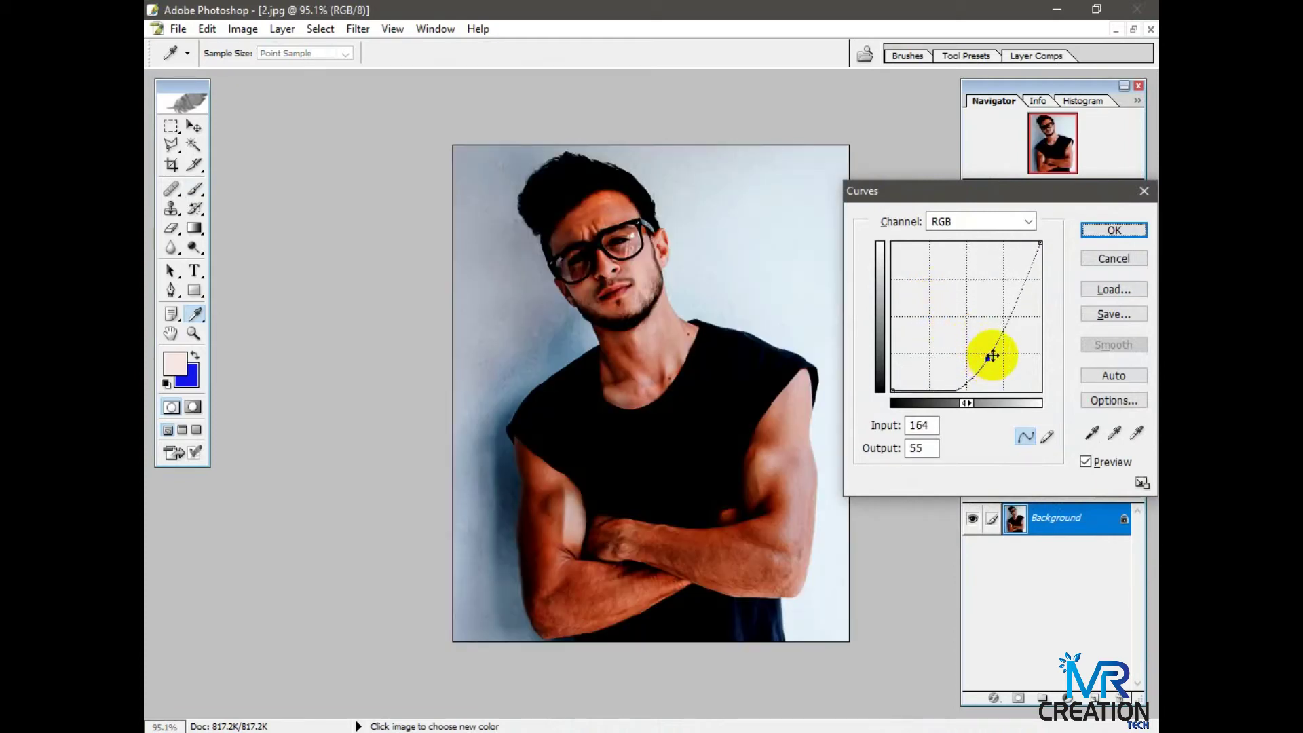
pyautogui.moveTo(988, 358); pyautogui.dragTo(967, 336)
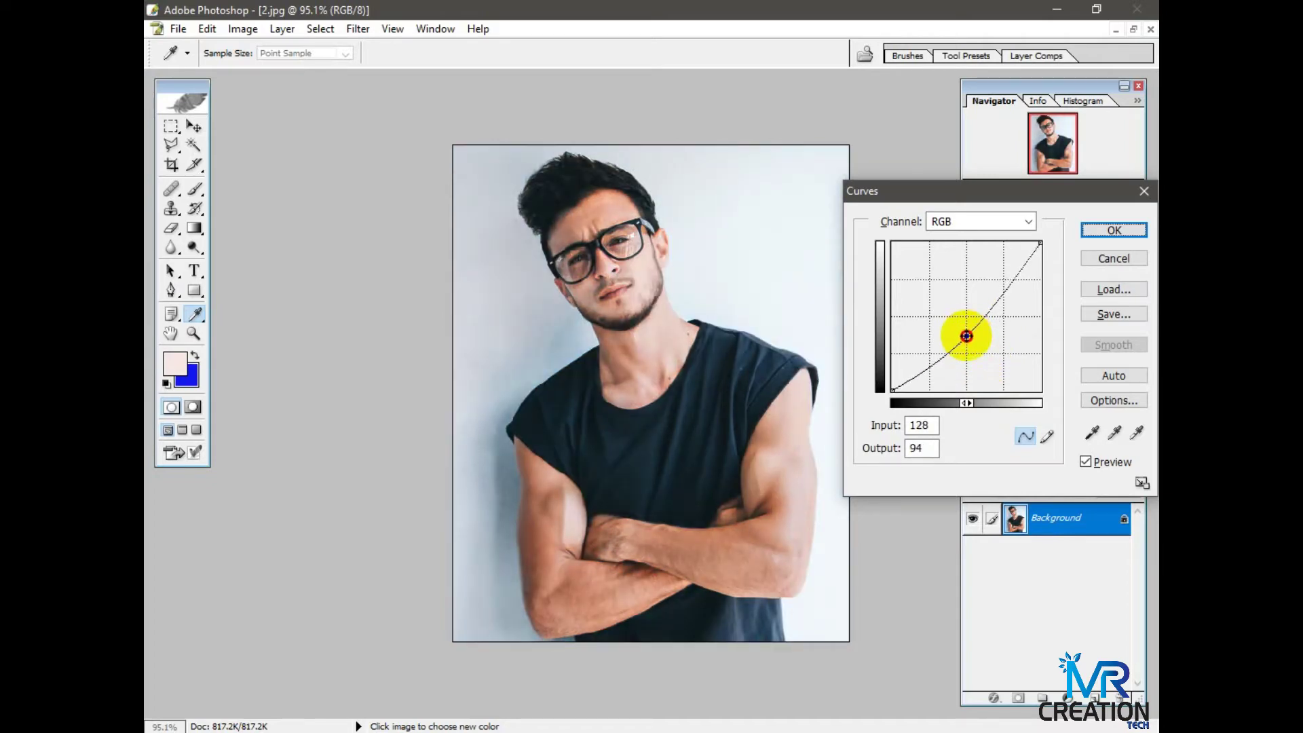
pyautogui.click(1113, 231)
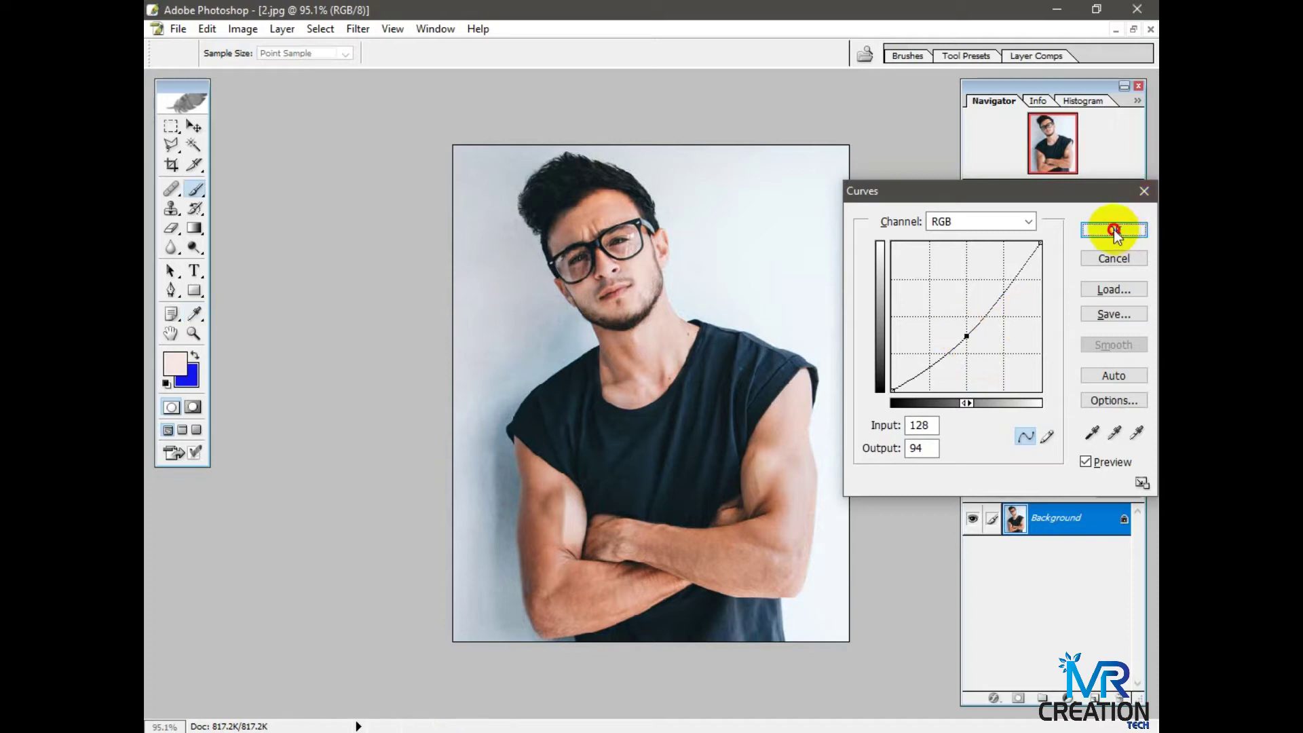
pyautogui.press('ctrl')
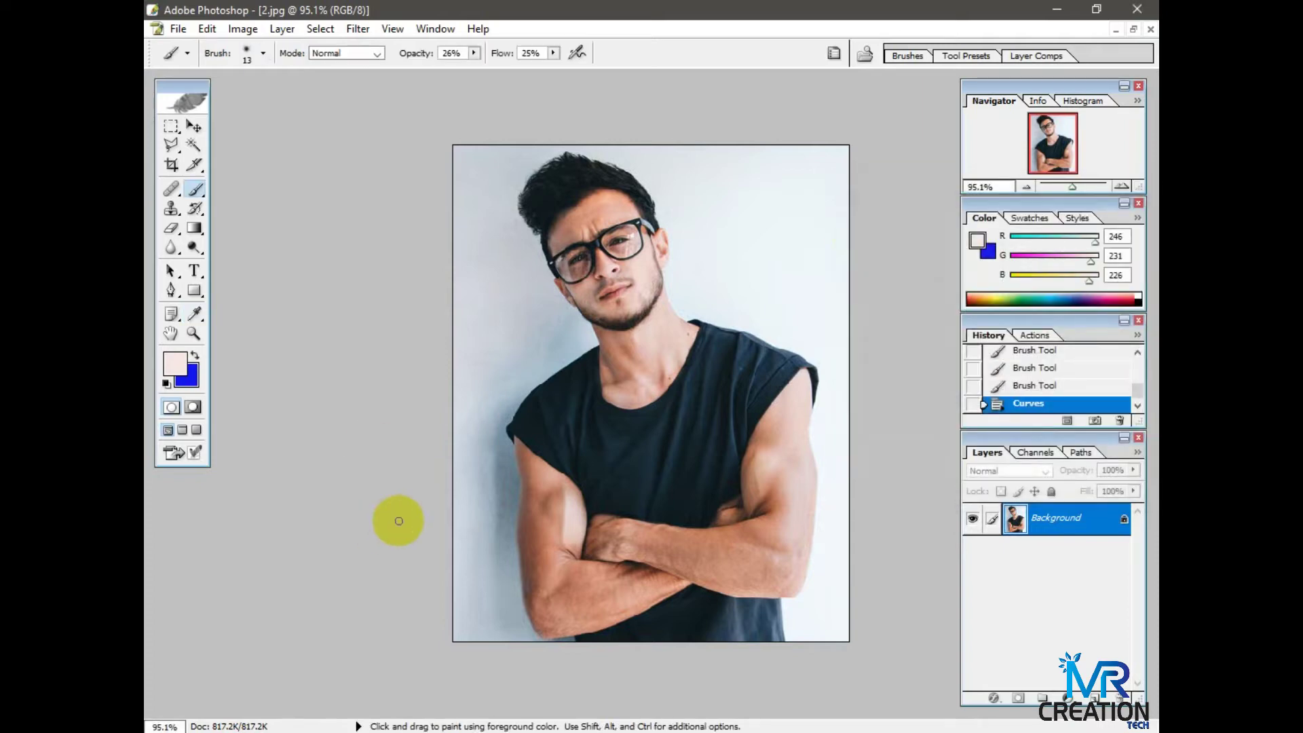
# - Select the whole wall around the man with the Magic Wand at tolerance 32, adding the shadowed areas beside his arm
pyautogui.click(191, 146)
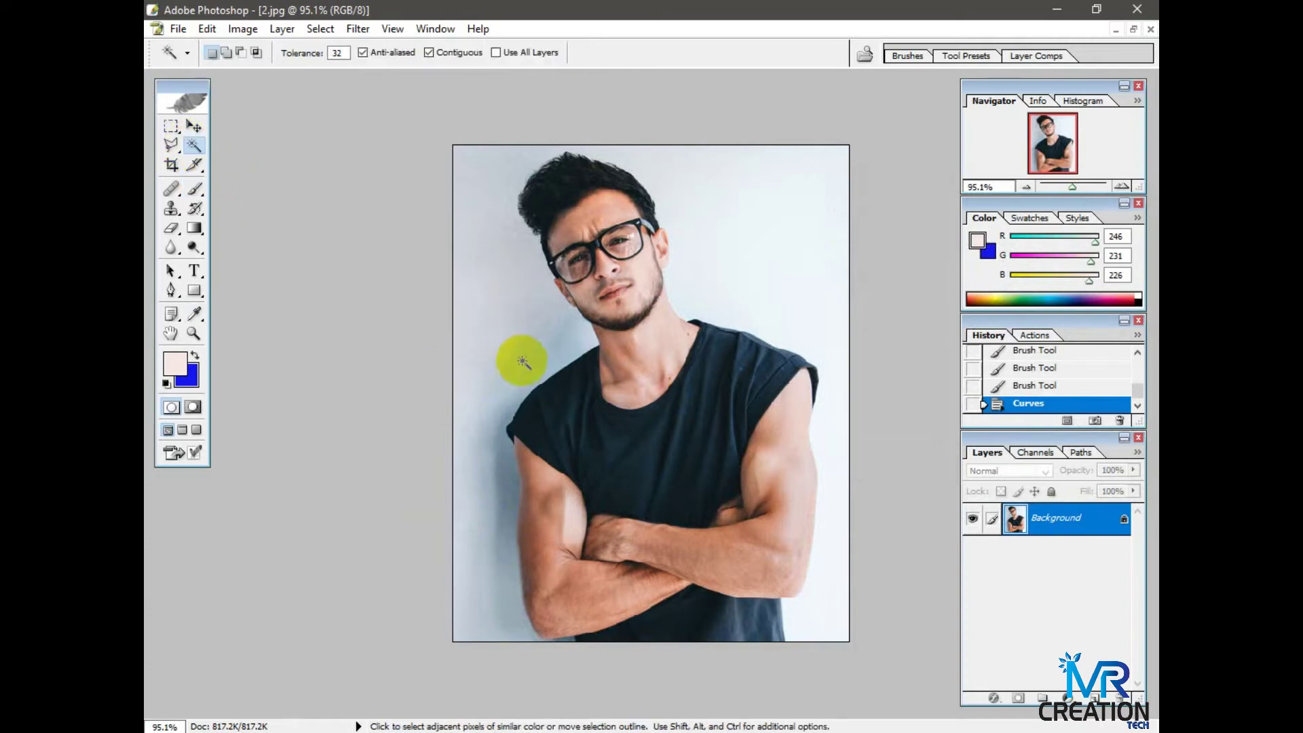
pyautogui.keyDown('shift'); pyautogui.click(522, 361); pyautogui.keyUp('shift')
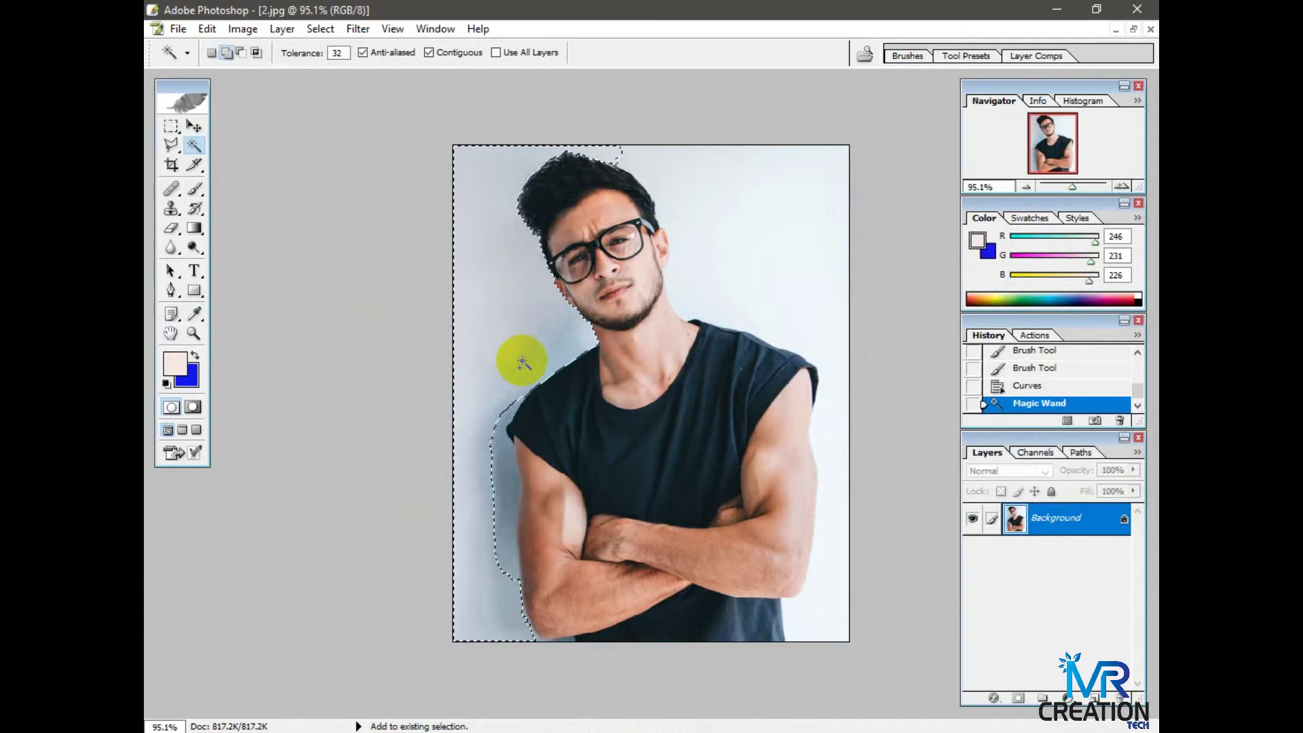
pyautogui.keyDown('shift'); pyautogui.click(747, 286); pyautogui.keyUp('shift')
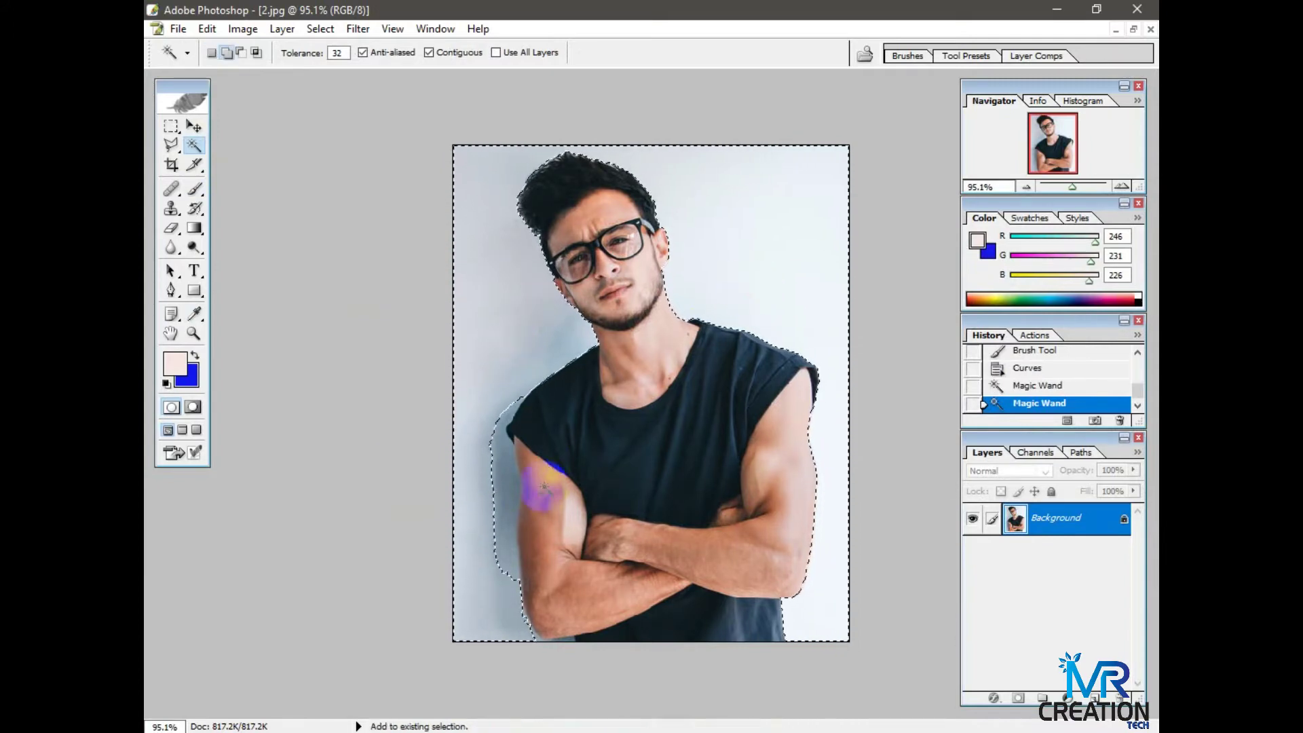
pyautogui.keyDown('shift'); pyautogui.click(498, 508); pyautogui.keyUp('shift')
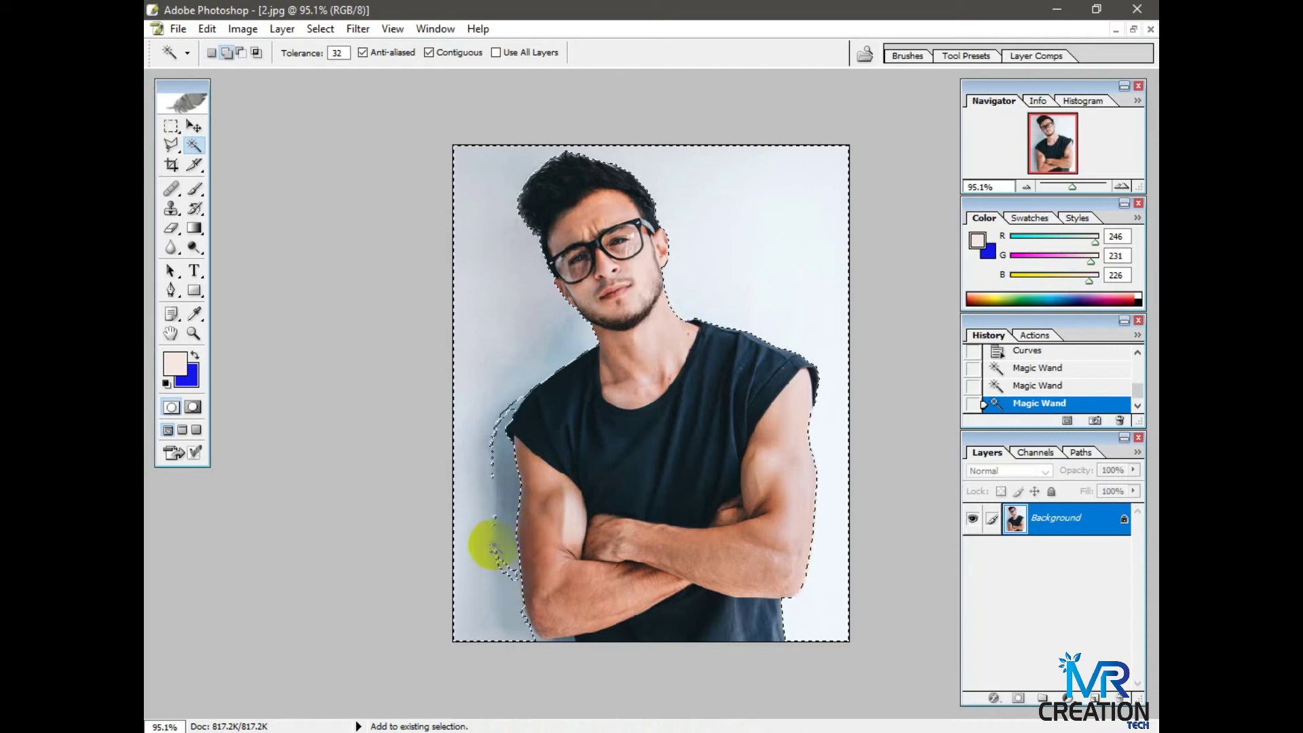
pyautogui.keyDown('shift'); pyautogui.click(493, 565); pyautogui.keyUp('shift')
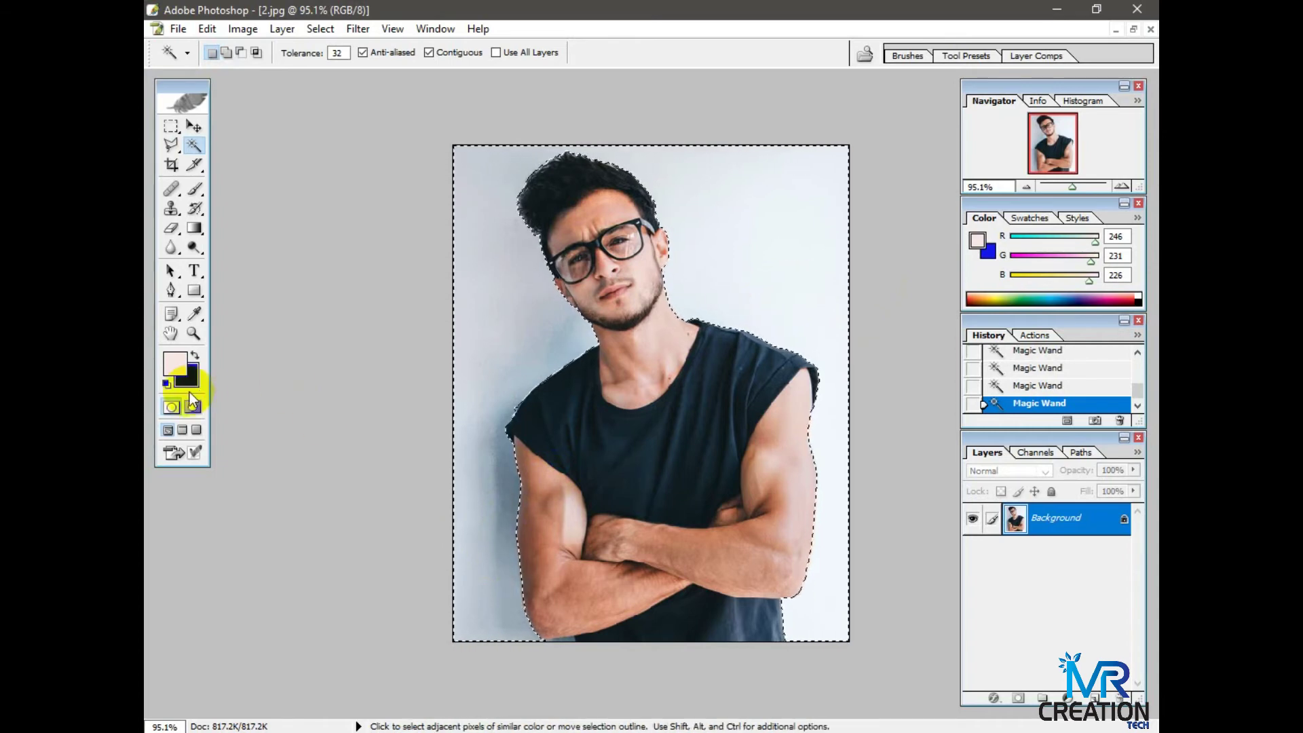
# - Set the background colour to blue 2E1FF3
pyautogui.click(191, 375)
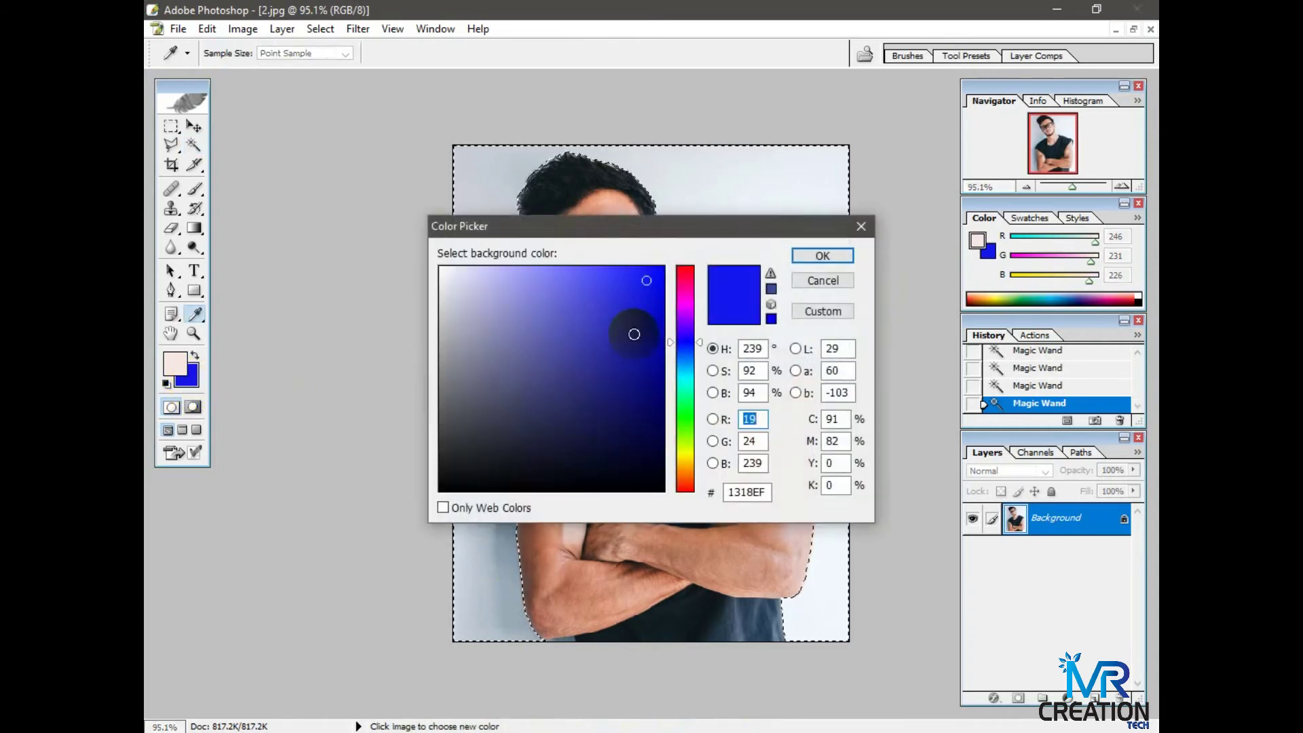
pyautogui.click(687, 403)
pyautogui.click(690, 339)
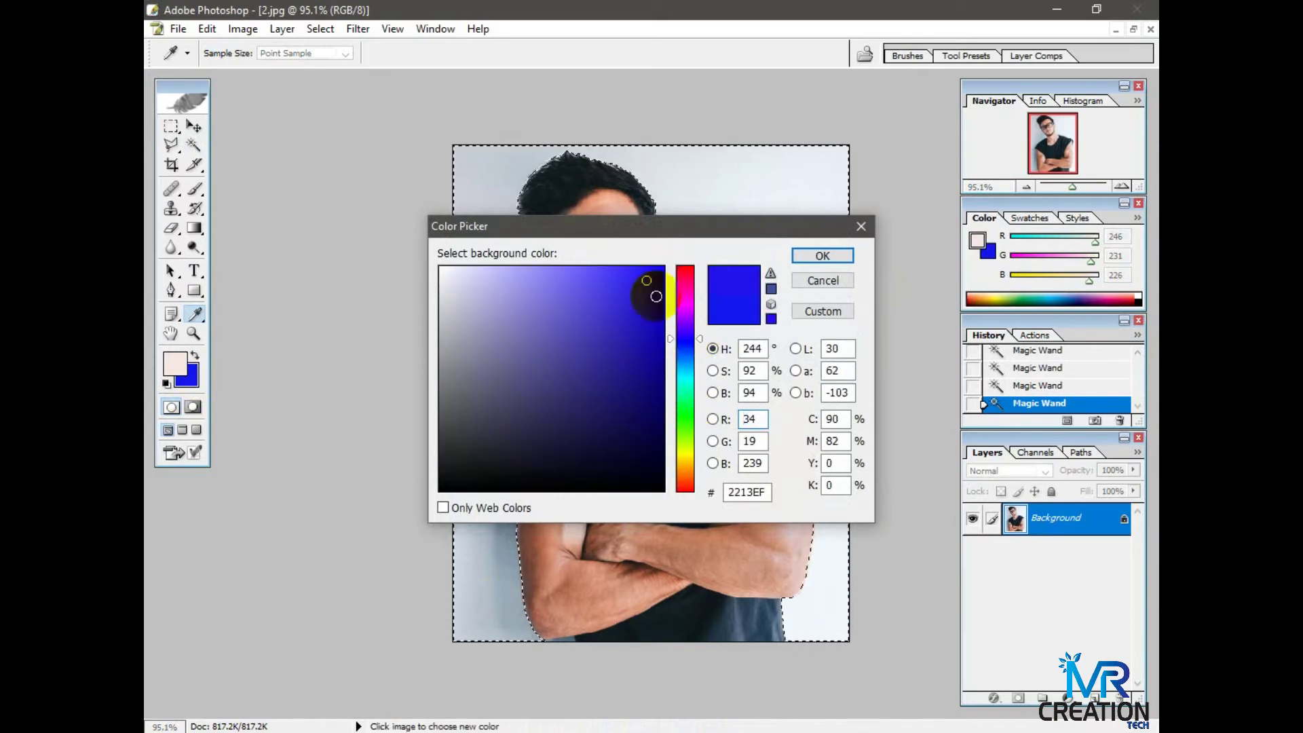
pyautogui.click(634, 277)
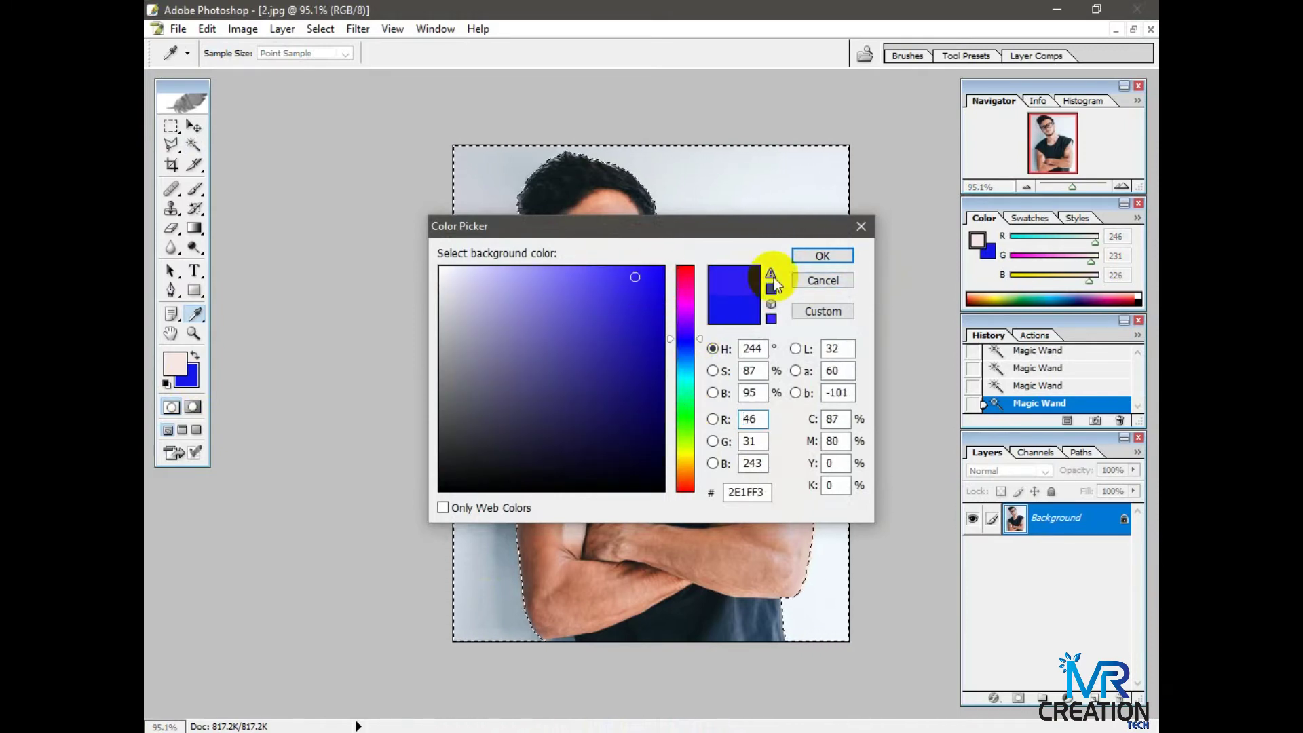
pyautogui.click(812, 258)
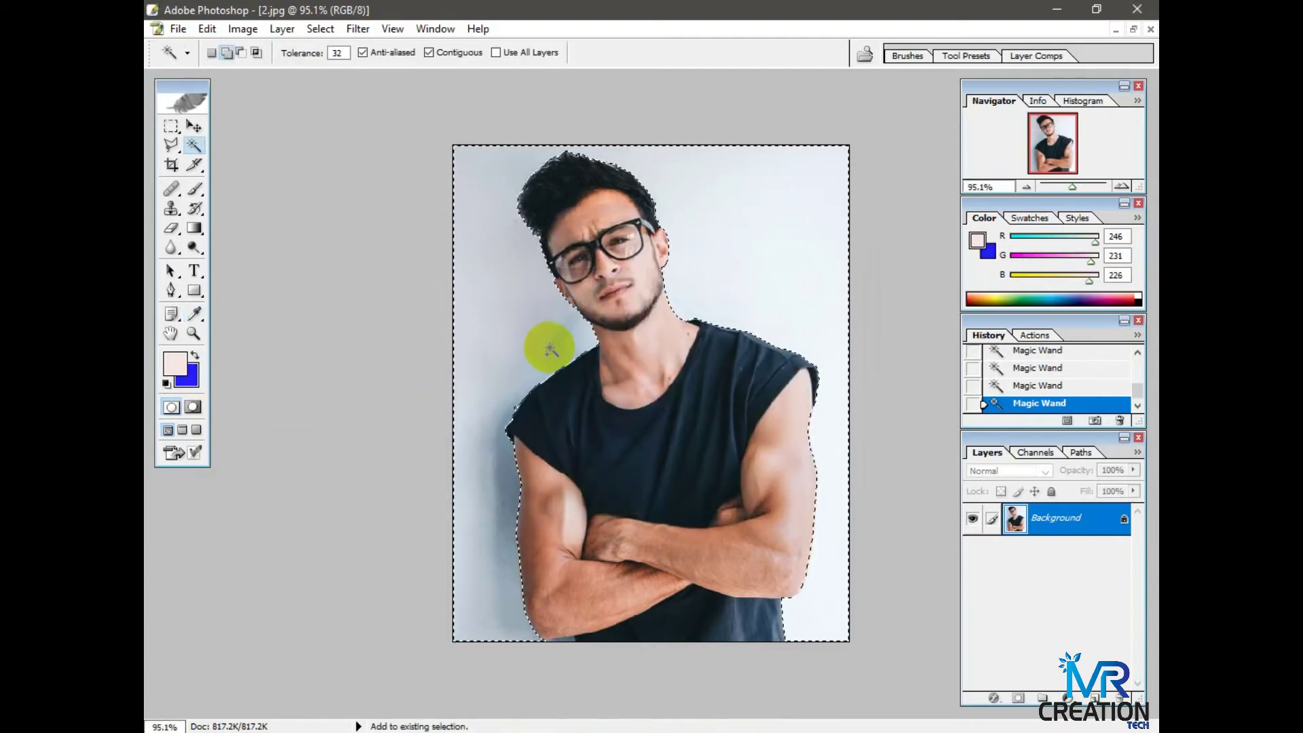
# - Fill the selected wall around the man with the blue background colour and deselect it
pyautogui.hotkey('ctrl', 'BackSpace')
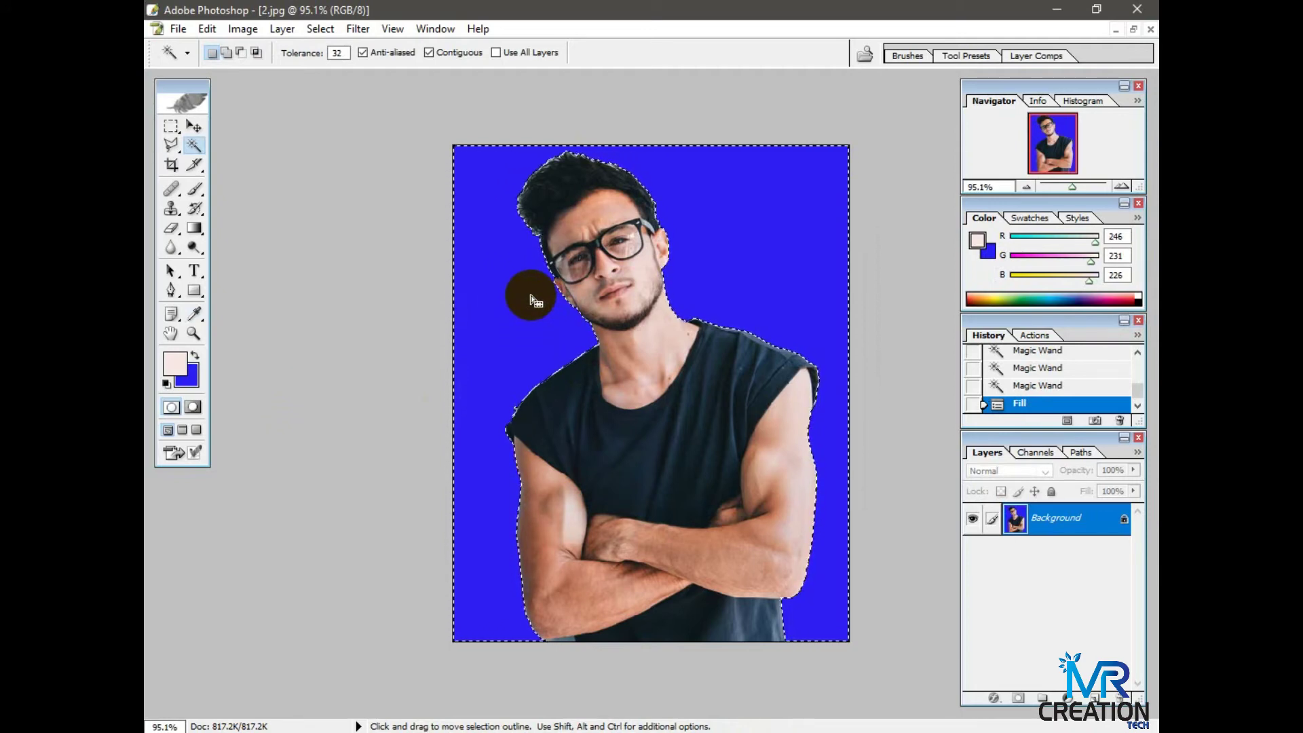
pyautogui.hotkey('ctrl', 'd')
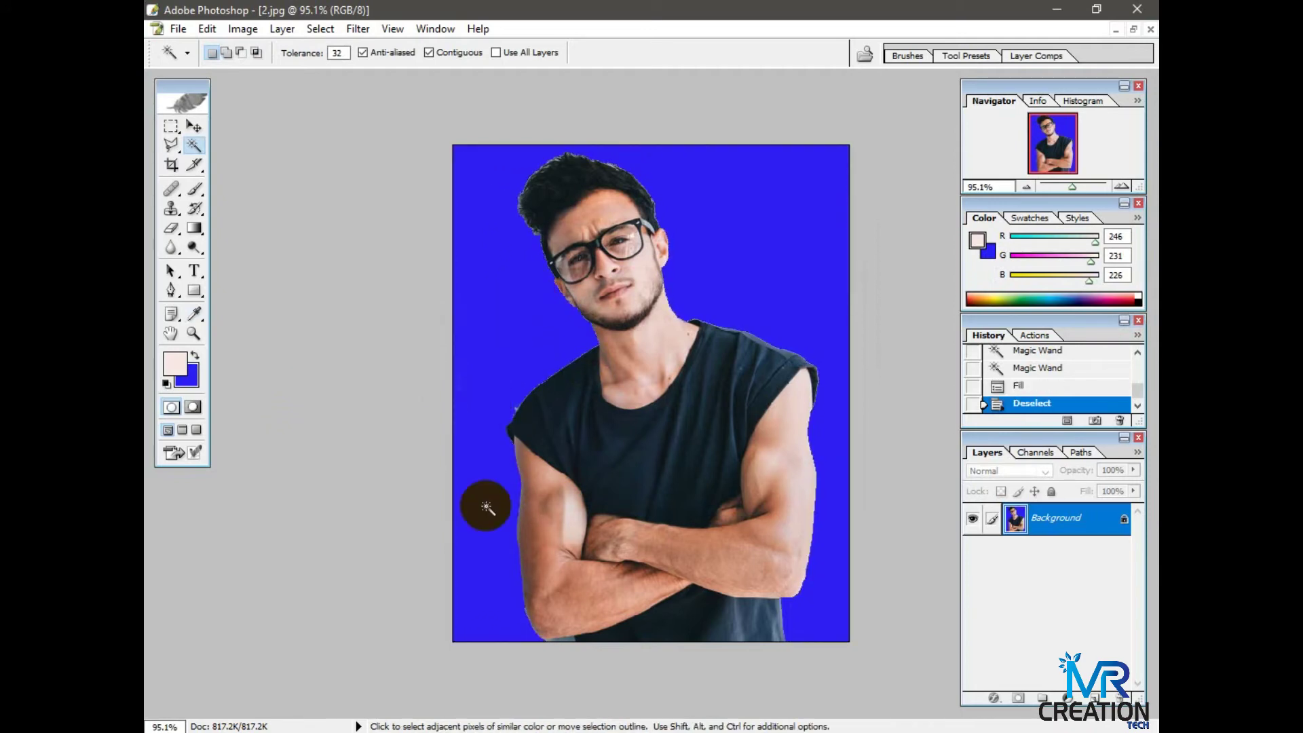
# - Float the 2.jpg window and create a new white A4 document at 300 pixels/inch, placing its window beside the photo
pyautogui.scroll(-7, 462, 424)
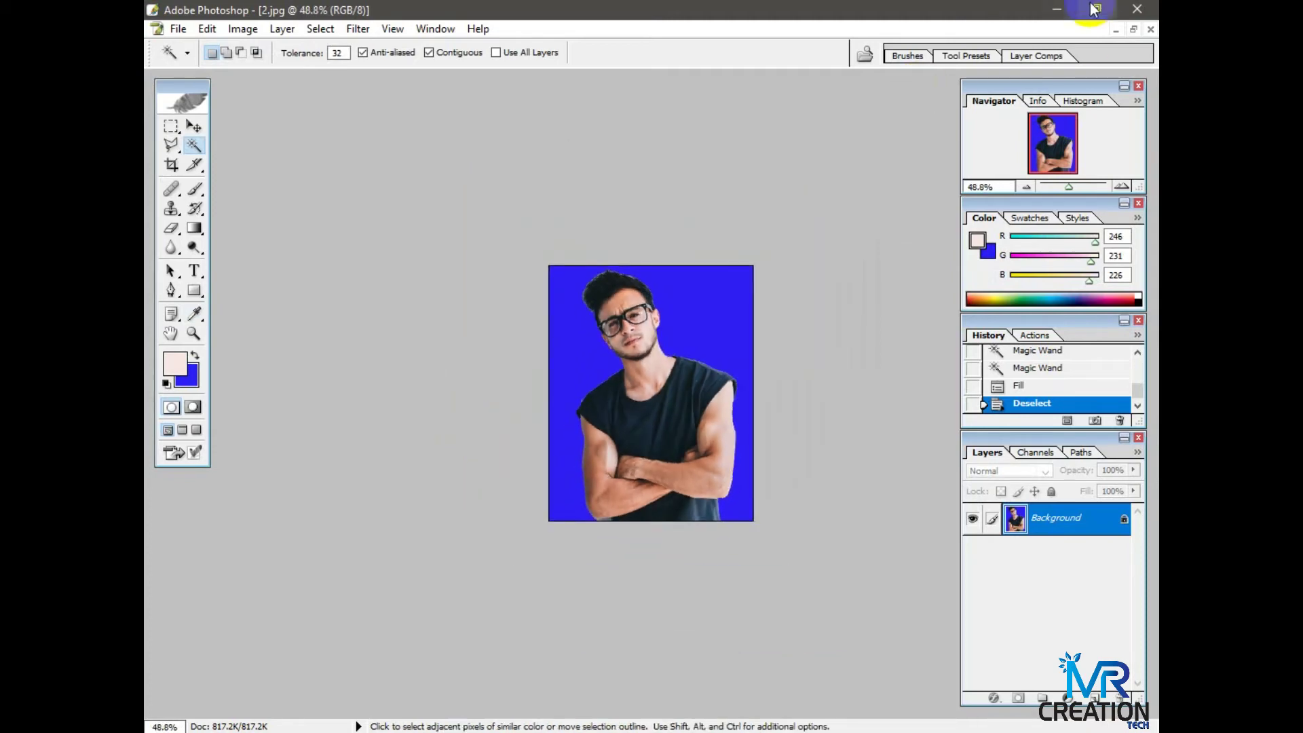
pyautogui.click(1134, 29)
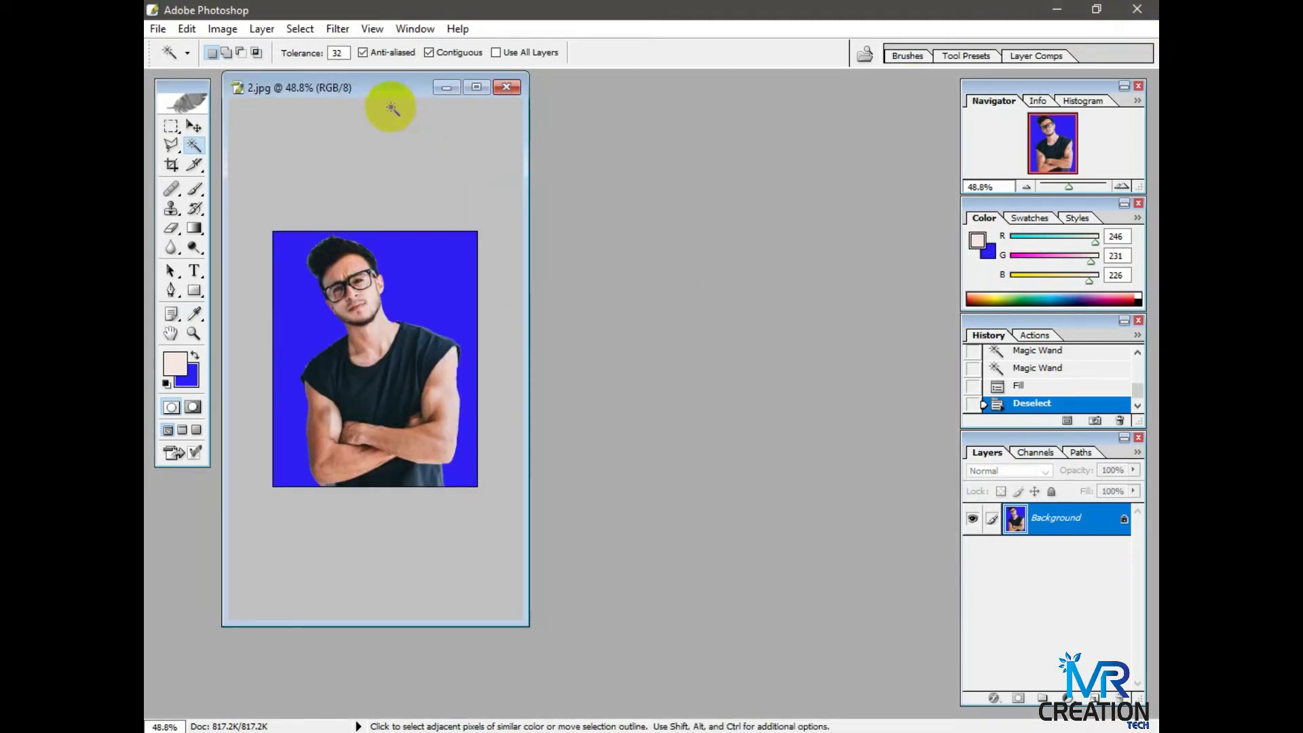
pyautogui.moveTo(388, 93); pyautogui.dragTo(386, 123)
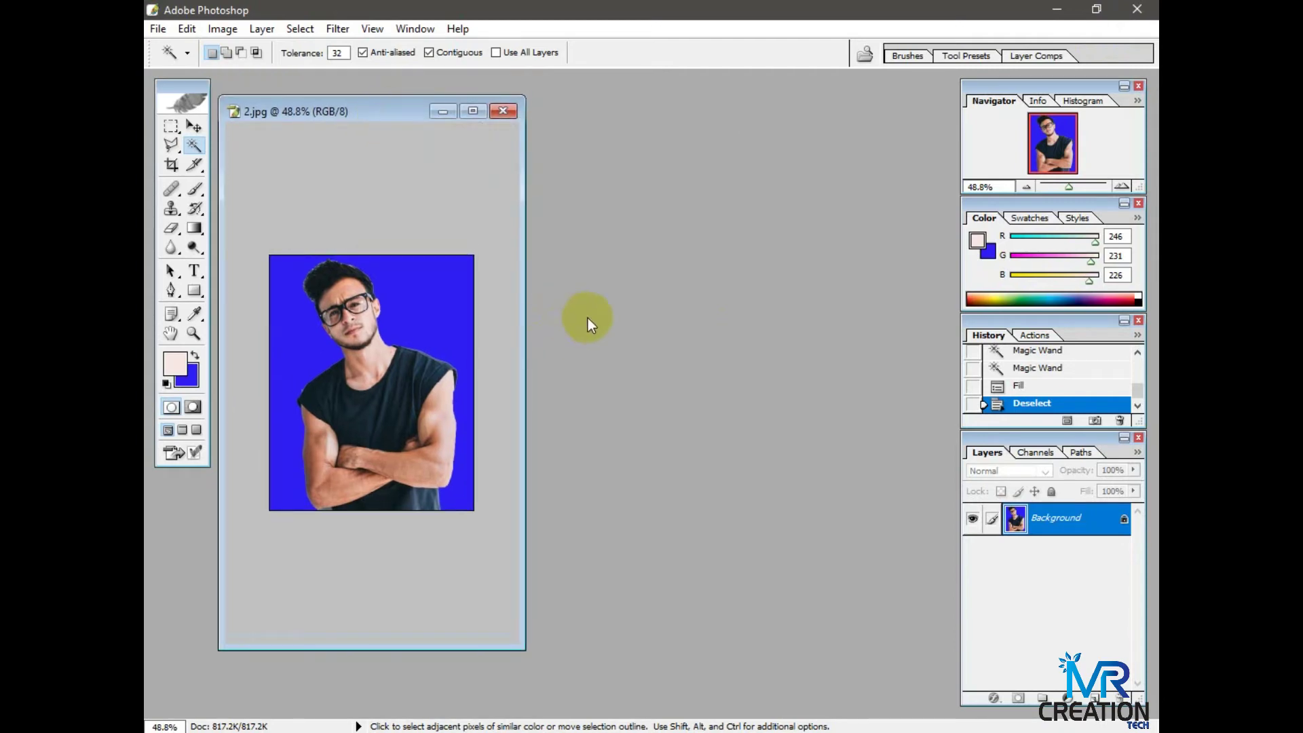
pyautogui.hotkey('ctrl', 'n')
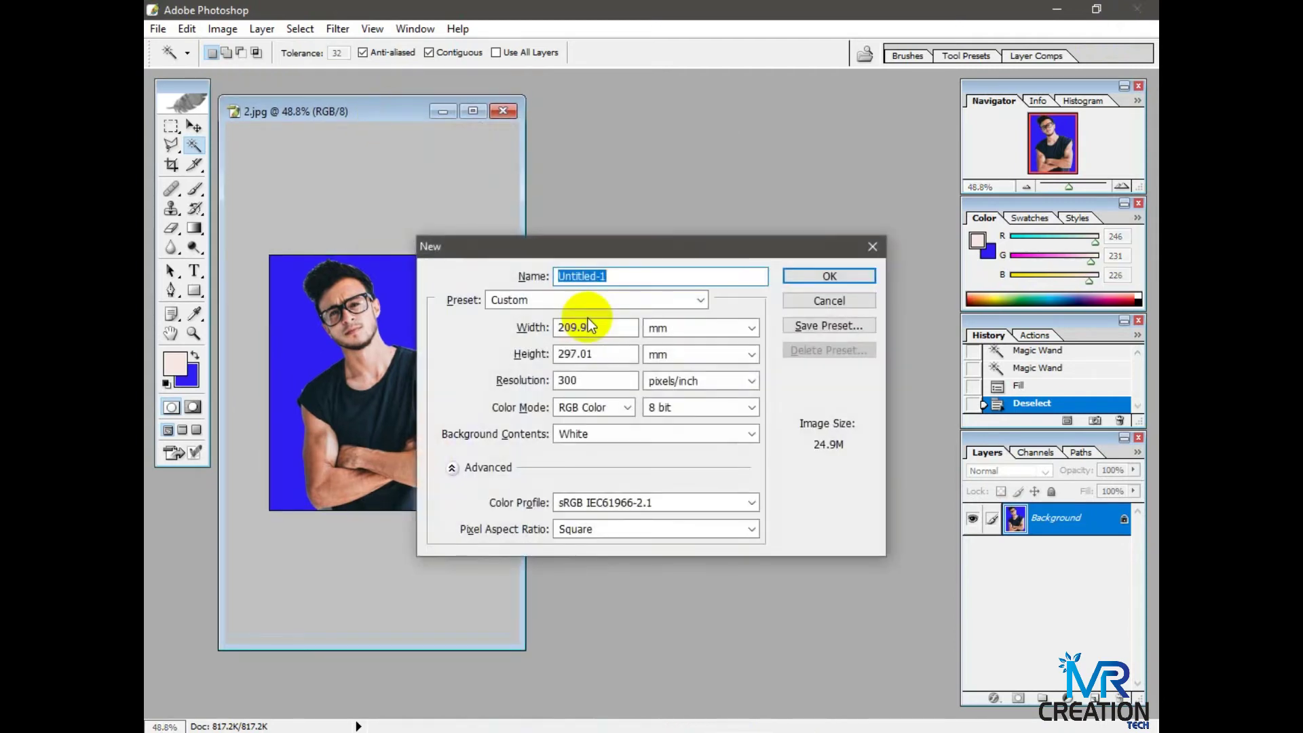
pyautogui.moveTo(650, 255); pyautogui.dragTo(741, 117)
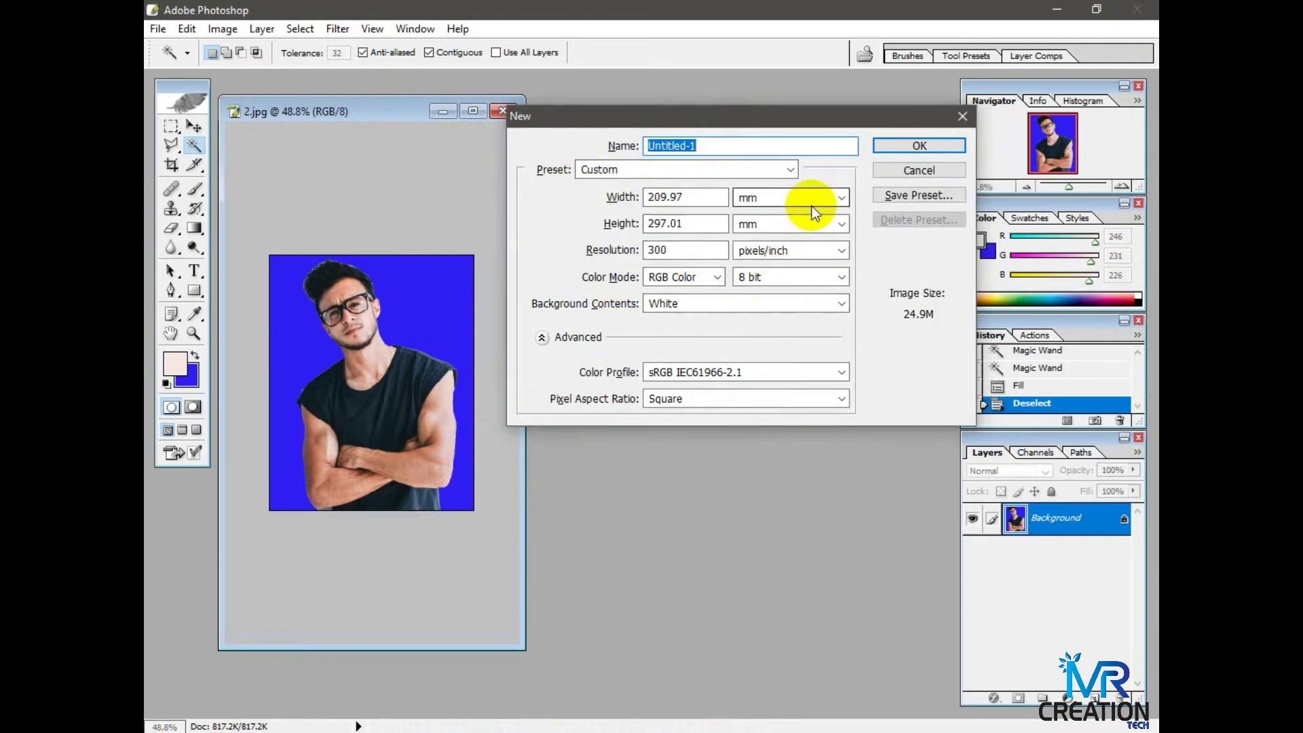
pyautogui.click(790, 169)
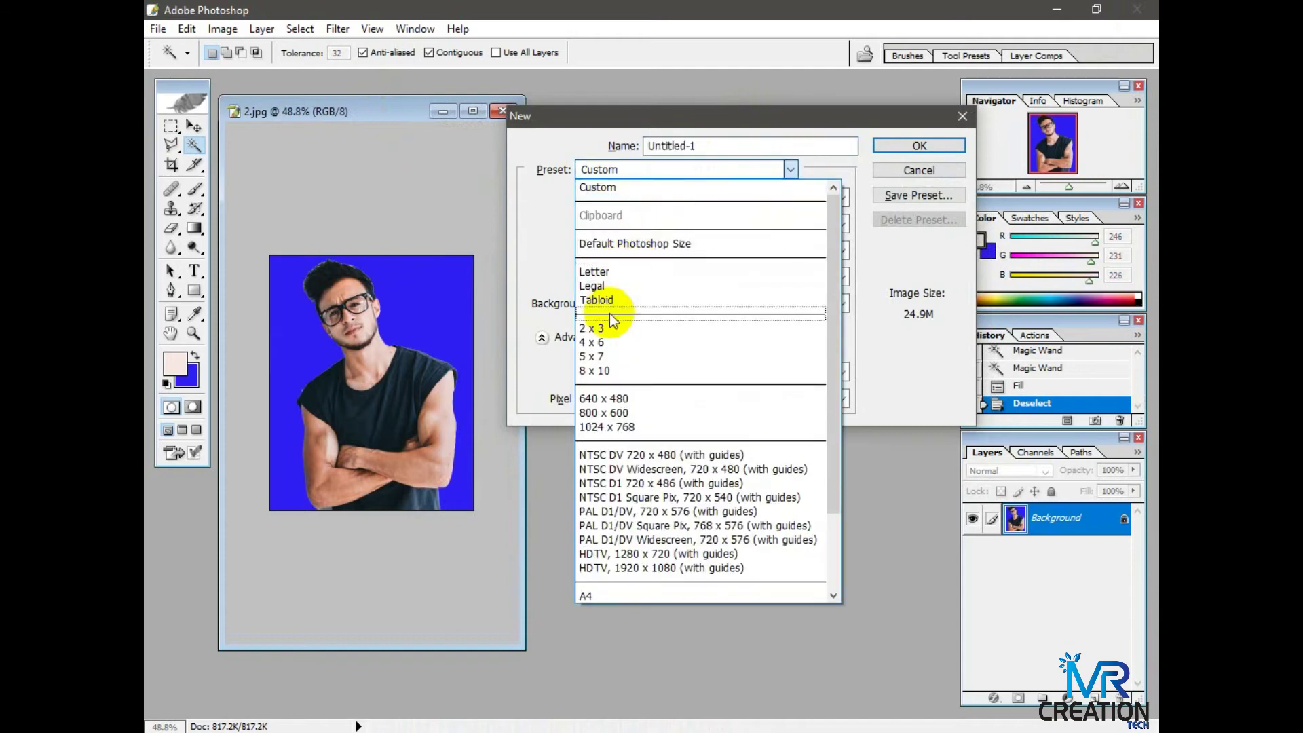
pyautogui.click(594, 594)
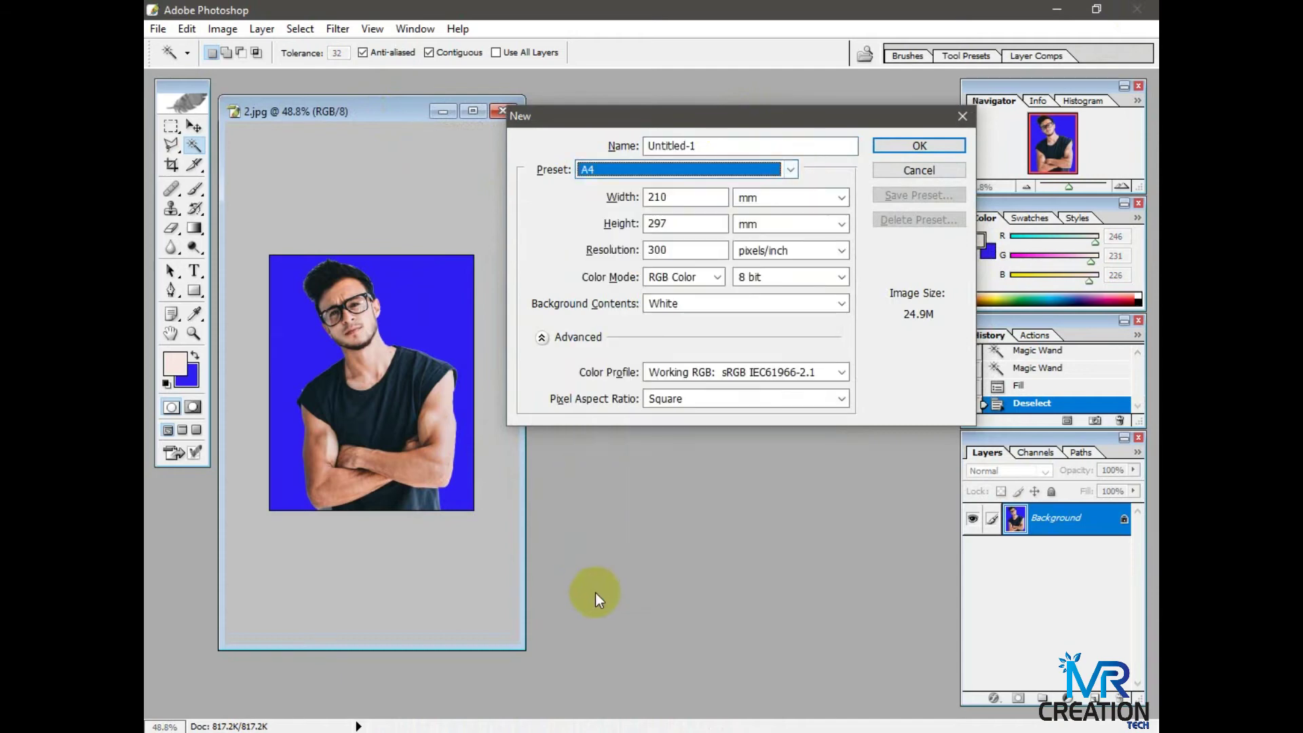
pyautogui.click(920, 146)
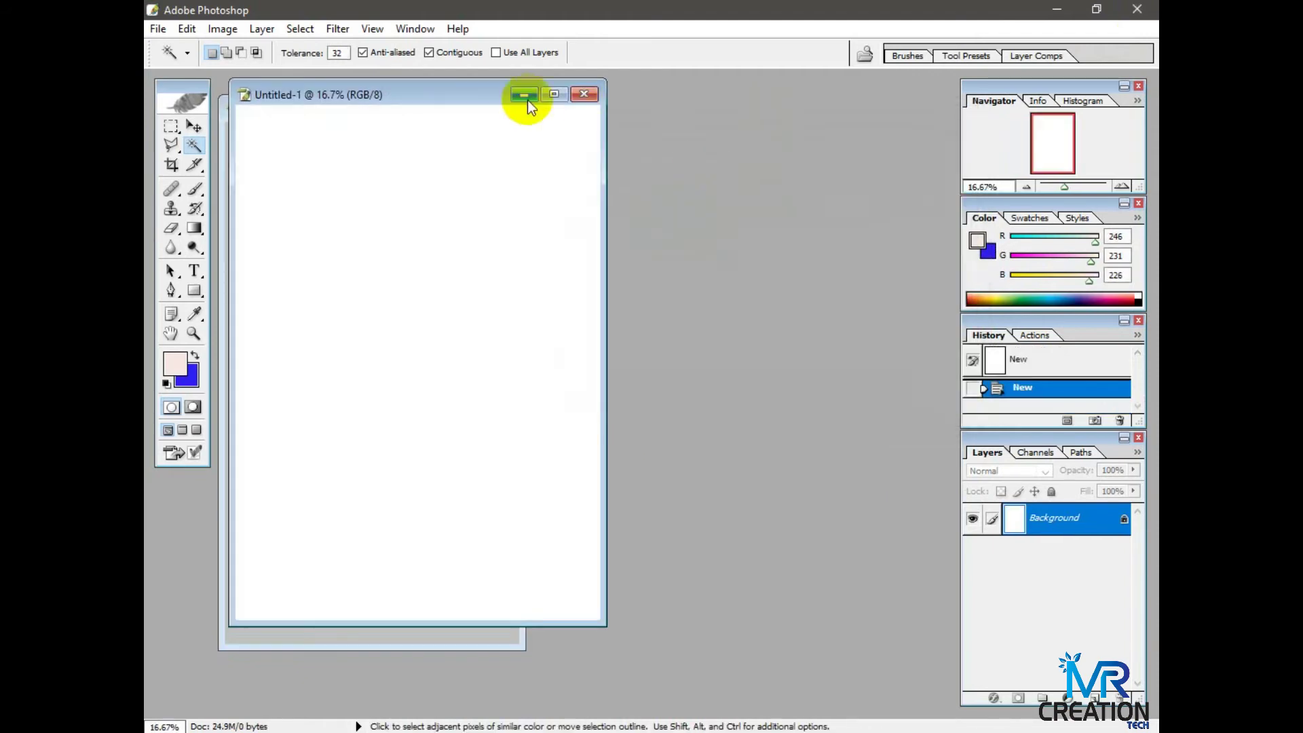
pyautogui.moveTo(458, 92); pyautogui.dragTo(776, 98)
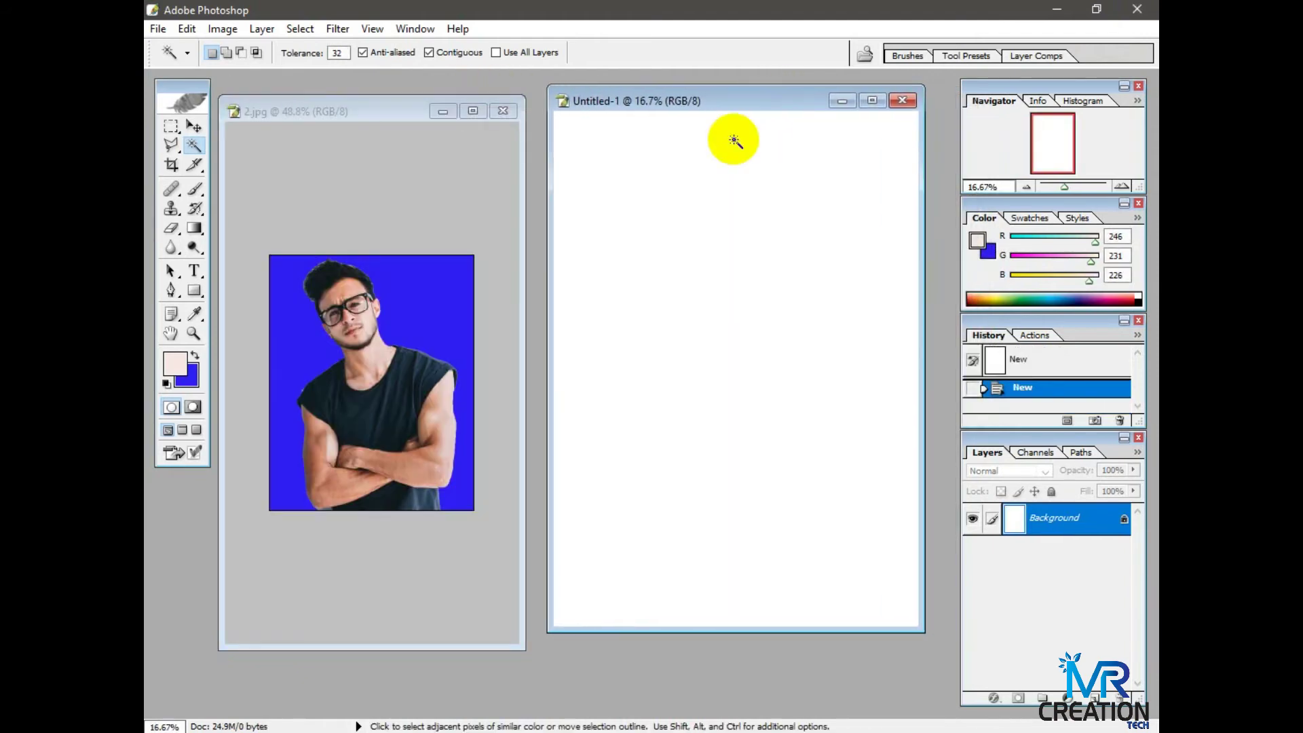
# - Copy the blue-background portrait into the new A4 document with the Move tool and place it in the page's upper-left corner
pyautogui.click(193, 127)
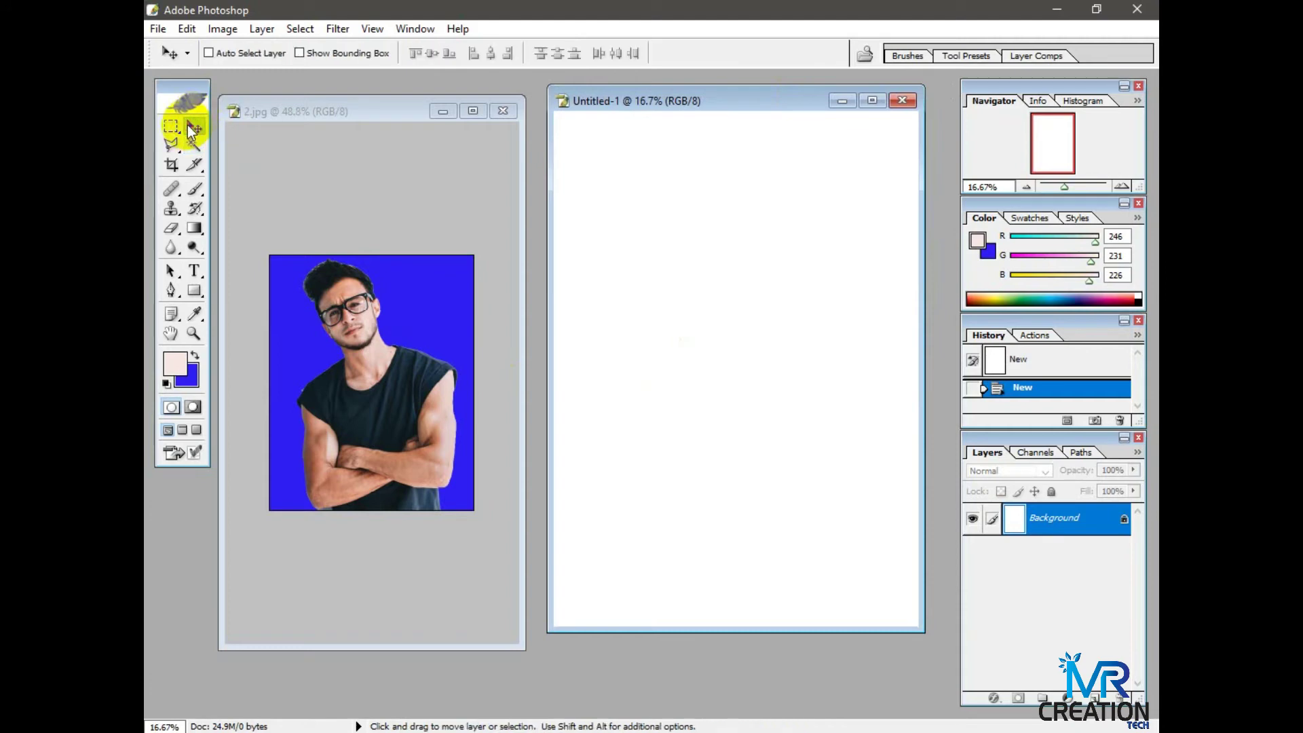
pyautogui.click(372, 374)
pyautogui.moveTo(524, 340); pyautogui.dragTo(617, 334)
pyautogui.moveTo(410, 386); pyautogui.dragTo(625, 204)
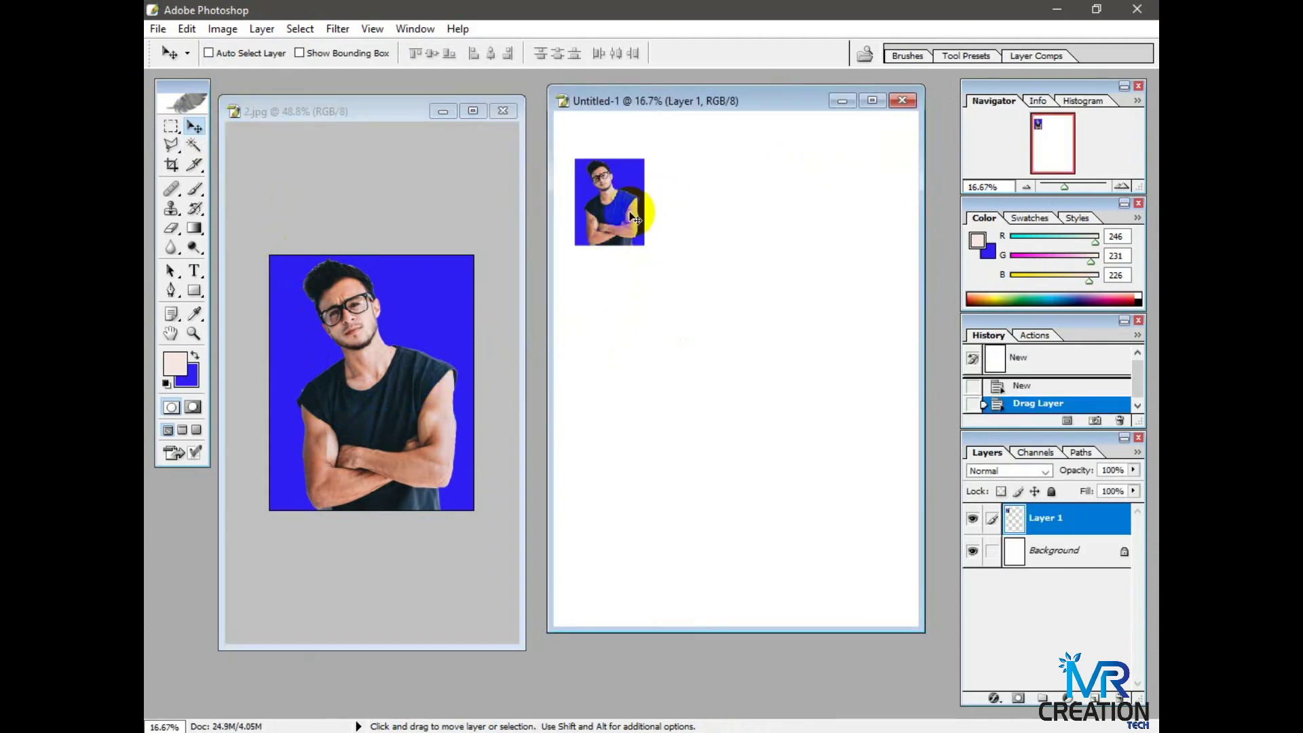
pyautogui.moveTo(620, 216); pyautogui.dragTo(611, 181)
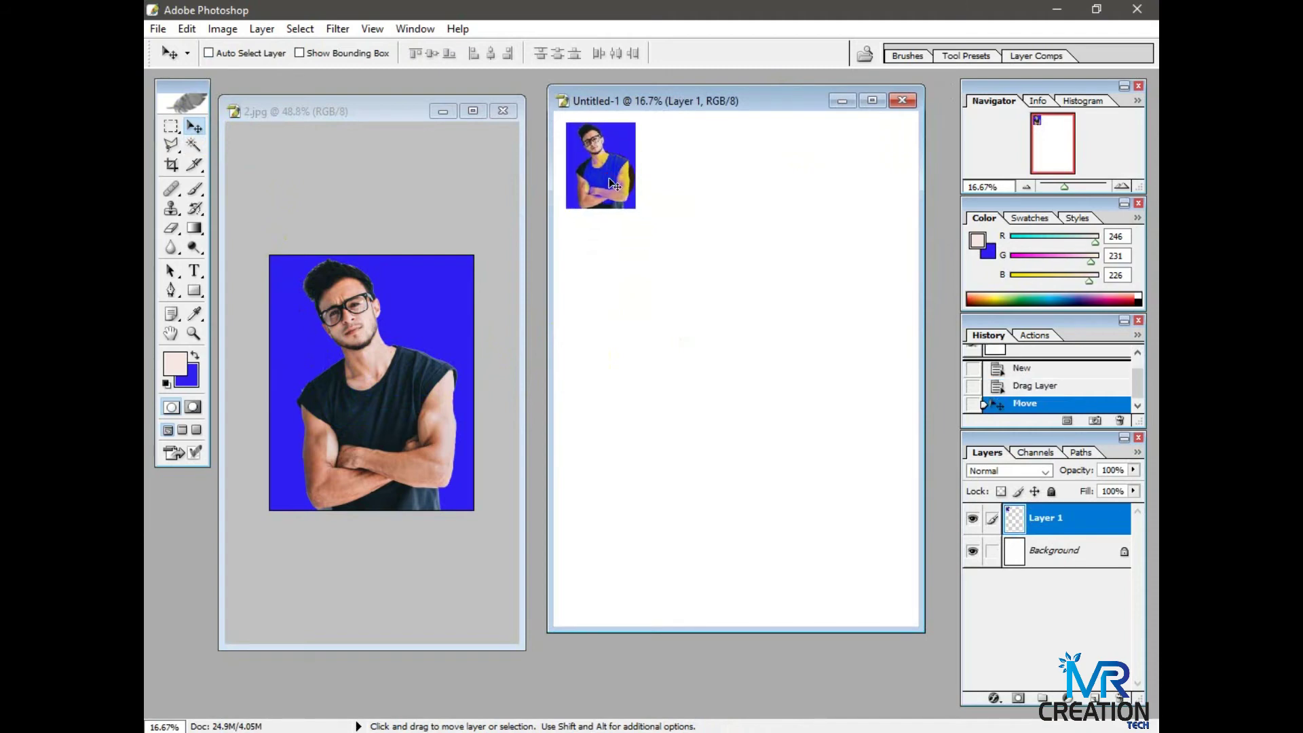
# - Duplicate the portrait across the A4 page to form a grid of five rows with four photos each
pyautogui.moveTo(618, 185); pyautogui.dragTo(881, 276)
pyautogui.moveTo(608, 287); pyautogui.dragTo(870, 397)
pyautogui.moveTo(613, 393); pyautogui.dragTo(867, 502)
pyautogui.moveTo(867, 502); pyautogui.dragTo(605, 581)
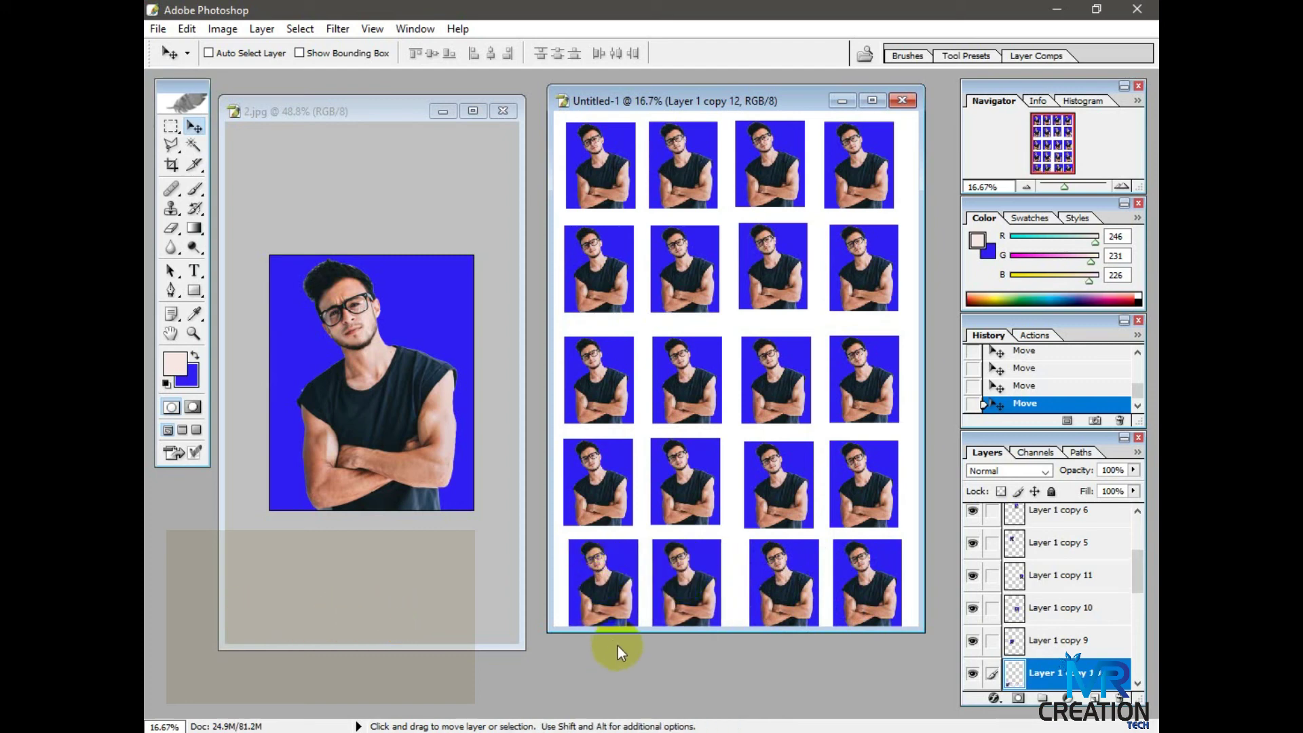
# - Maximize the photo sheet and save it as the JPEG file Untitled-1.jpg with High quality and Progressive format with 3 scans
pyautogui.click(872, 101)
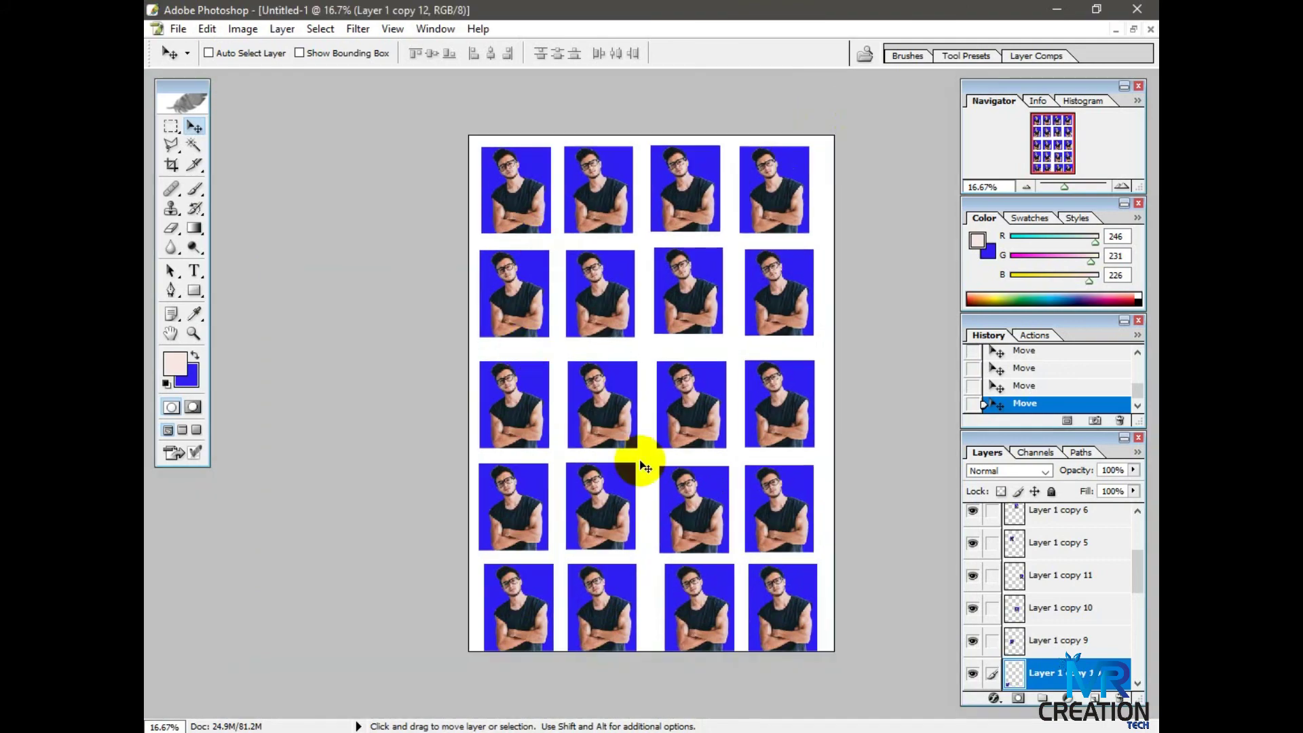
pyautogui.hotkey('ctrl', 's')
pyautogui.click(743, 402)
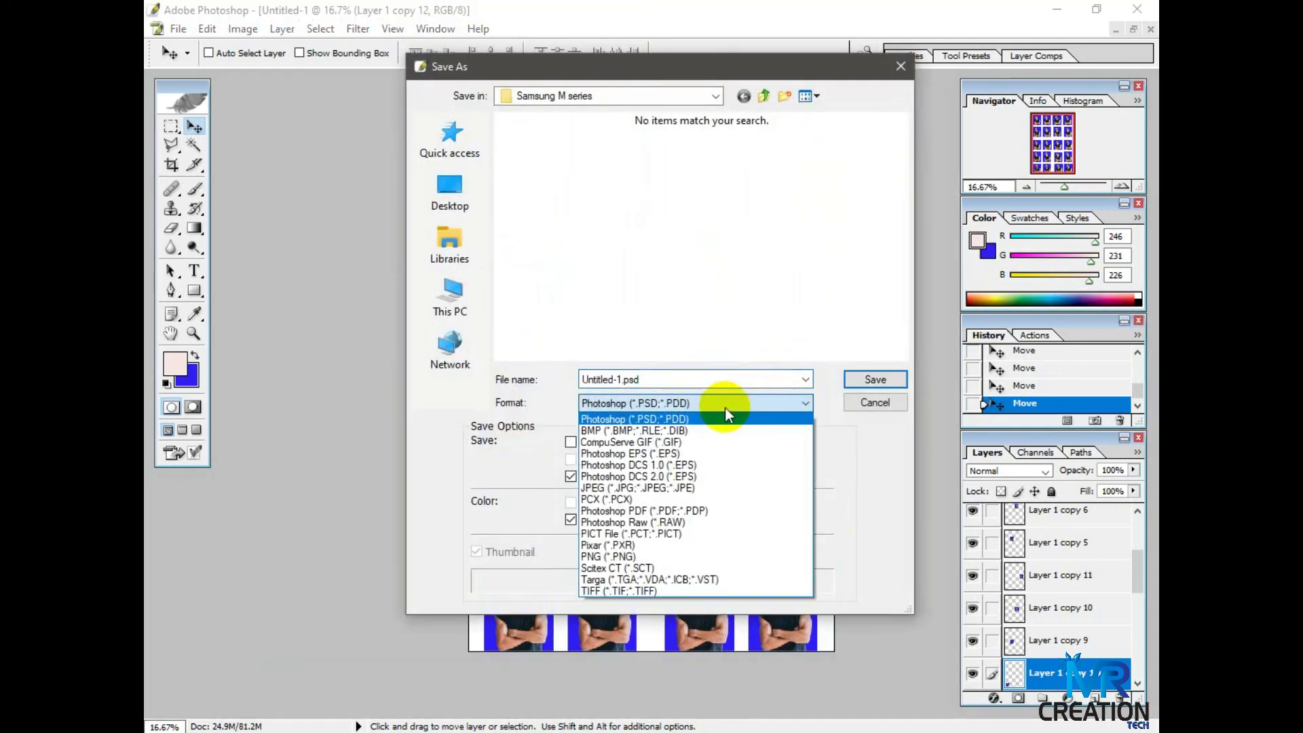
pyautogui.click(686, 486)
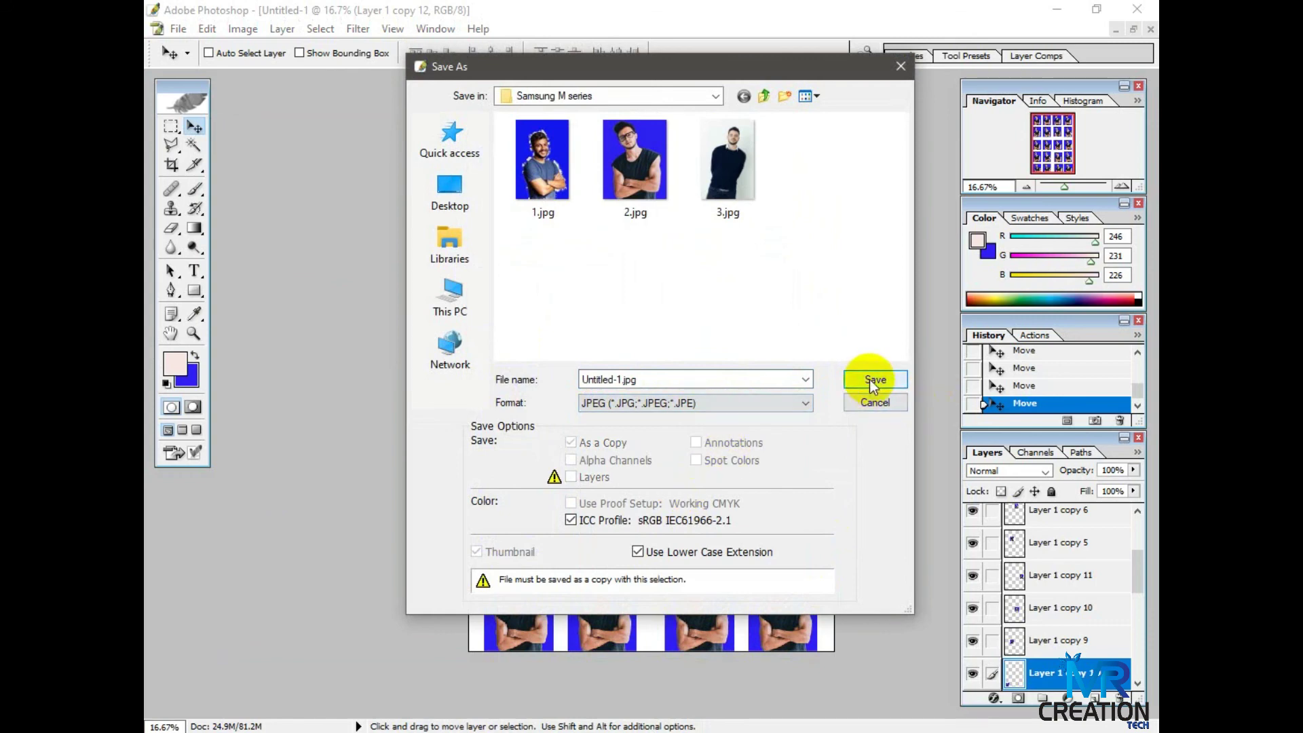
pyautogui.click(872, 380)
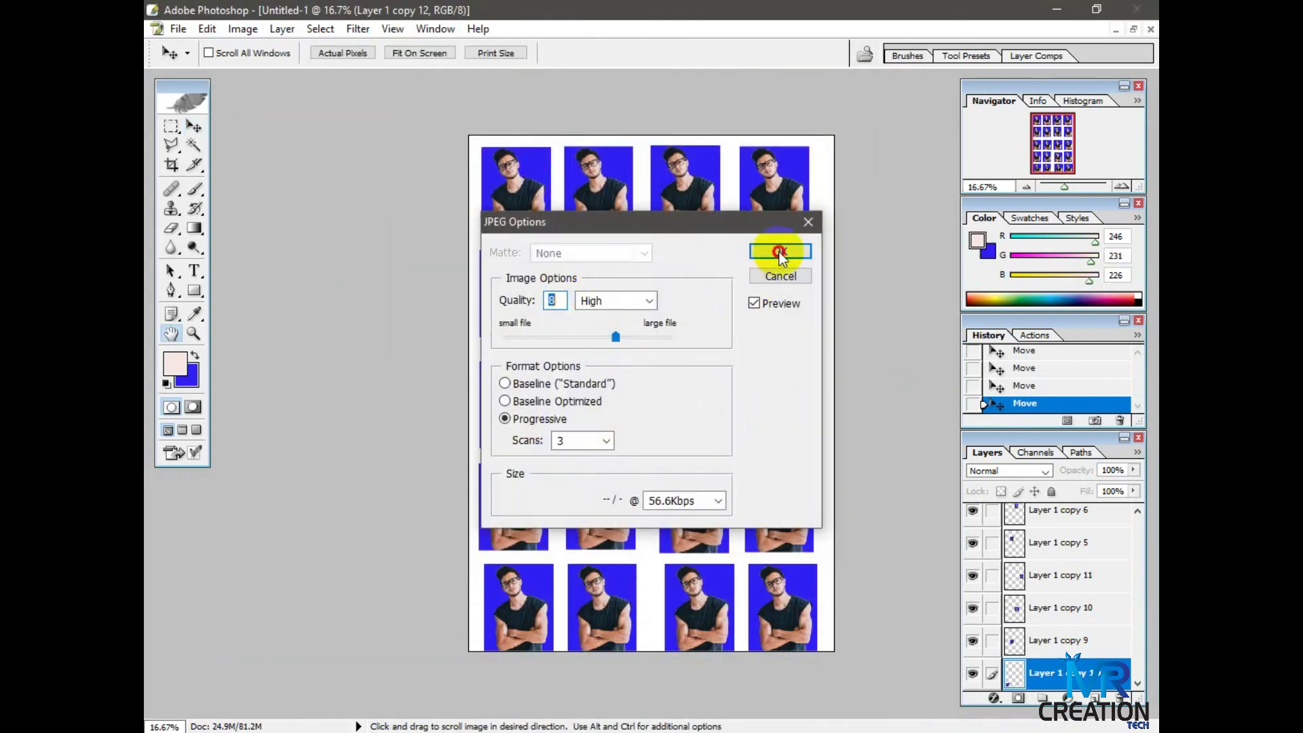
pyautogui.click(779, 252)
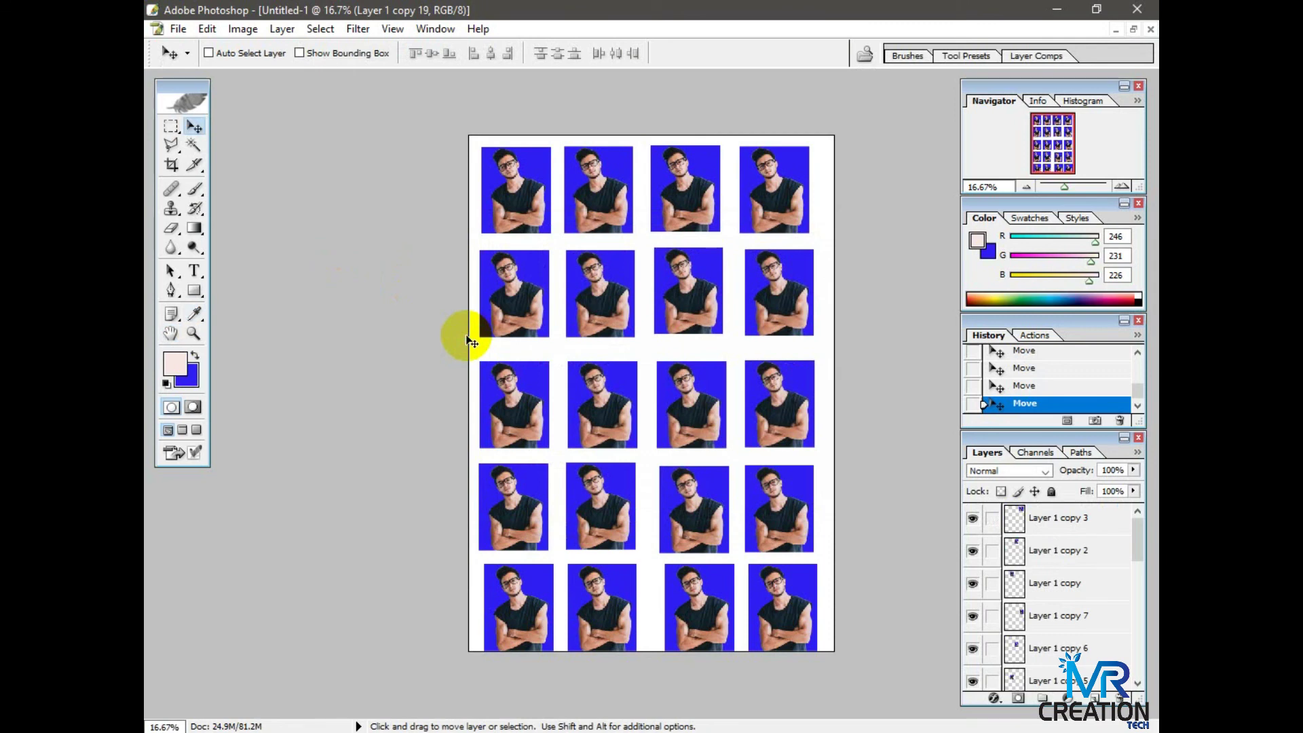